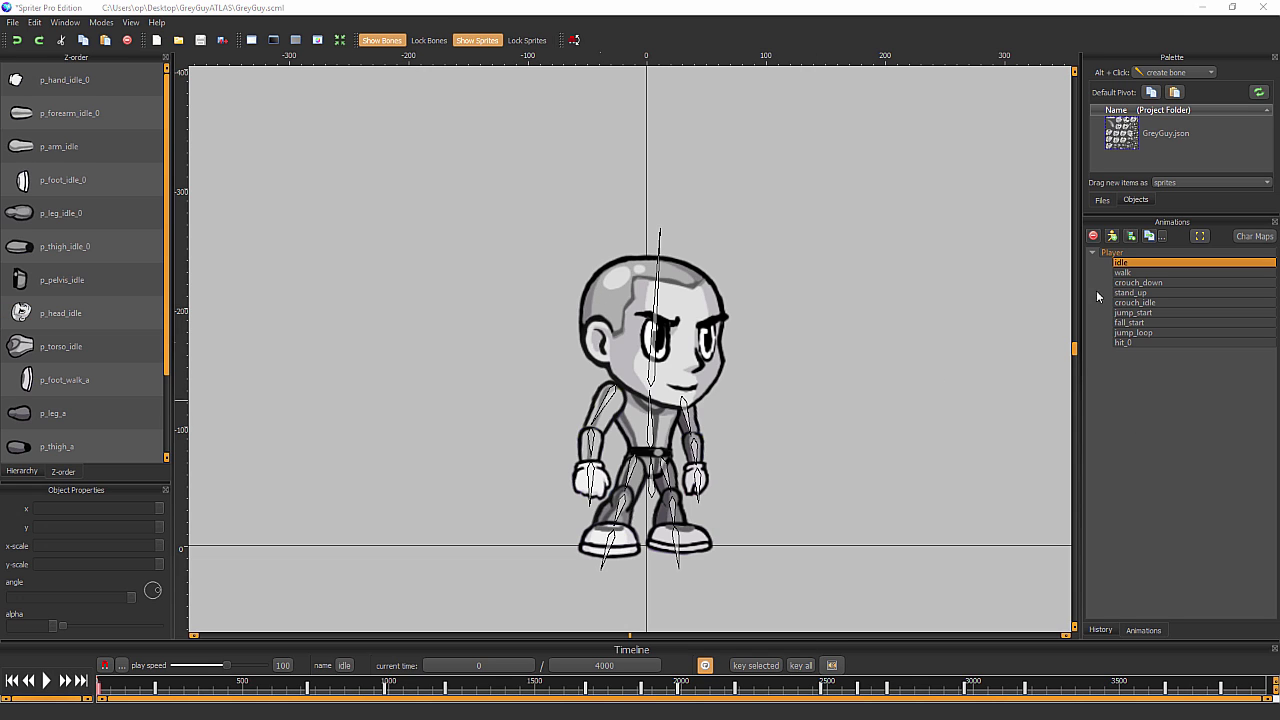
Open the GreyGuy.json atlas in the palette and inspect the arms folder's p_arm_slide_0.png sprite
{"action": "double_click", "coordinate": [1123, 142]}
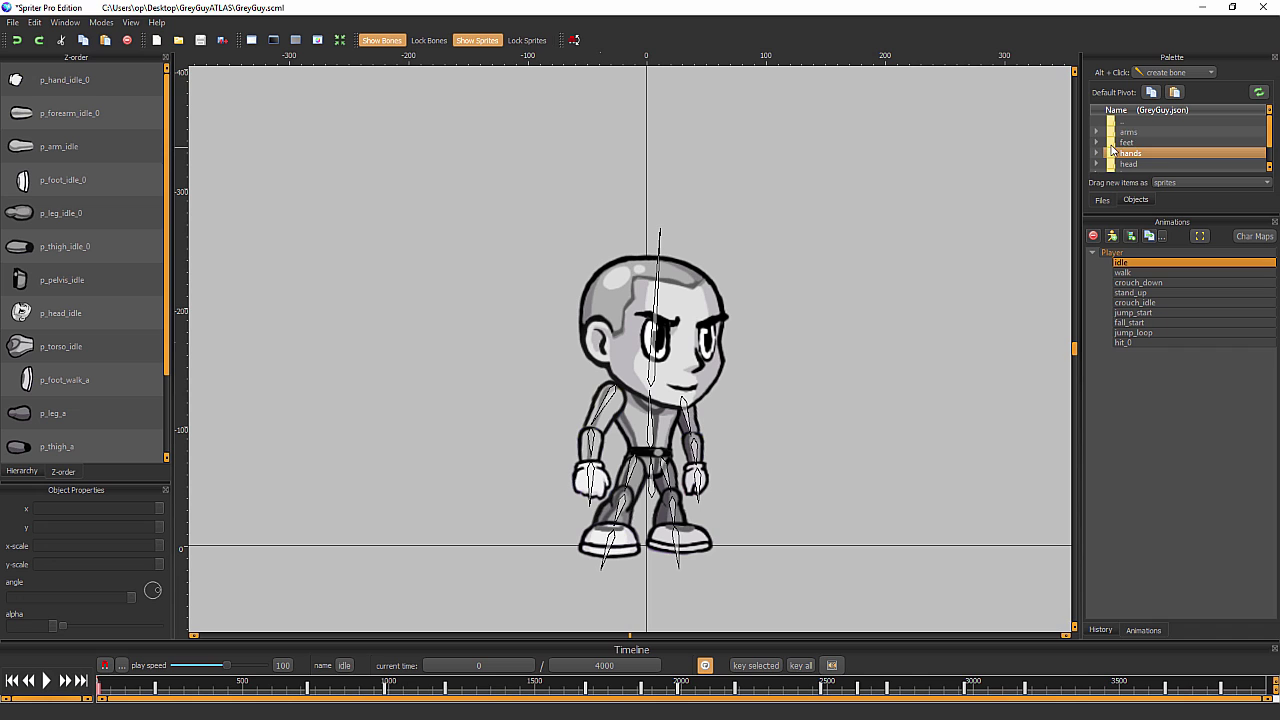
{"action": "left_click", "coordinate": [1096, 142]}
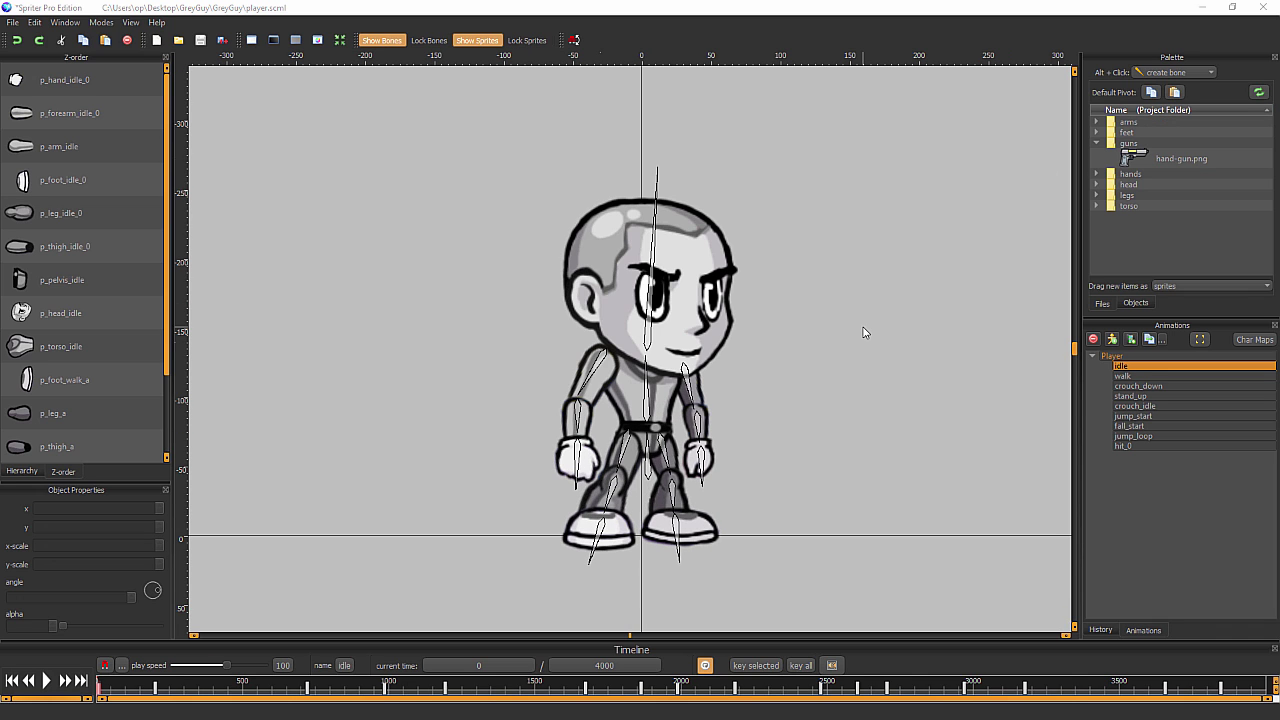
{"action": "left_click", "coordinate": [1097, 121]}
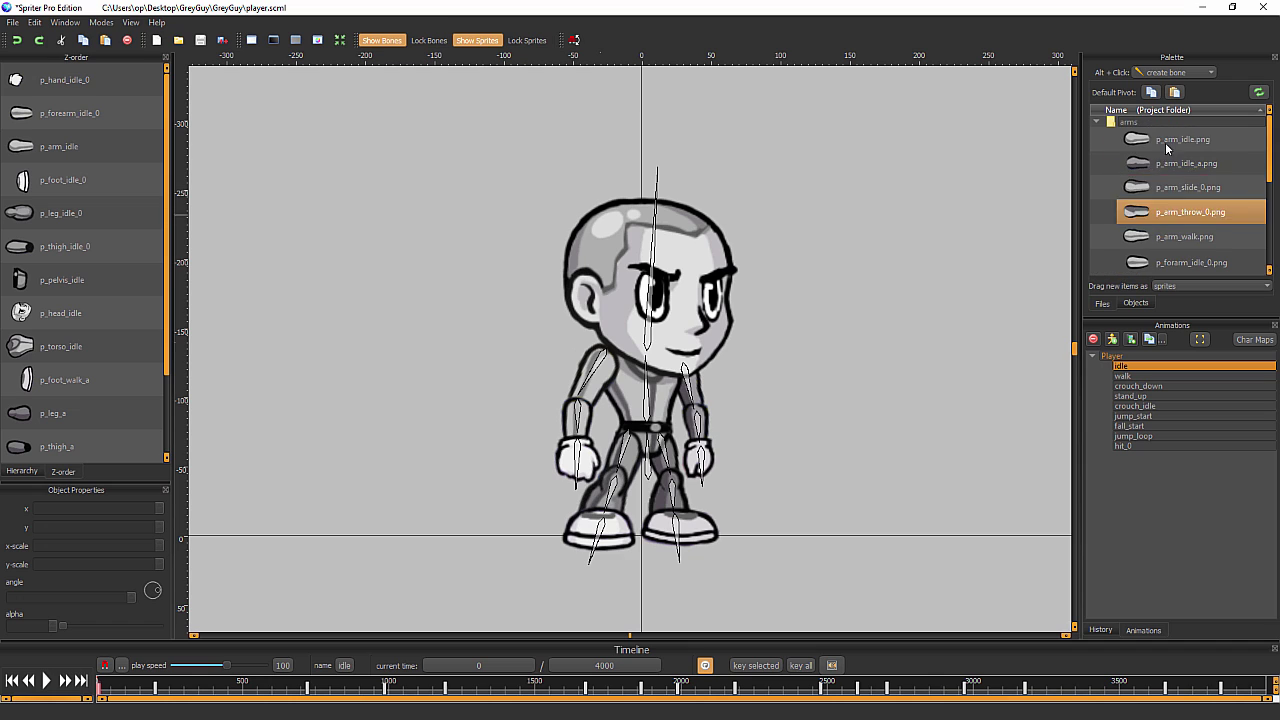
{"action": "left_click", "coordinate": [1136, 188]}
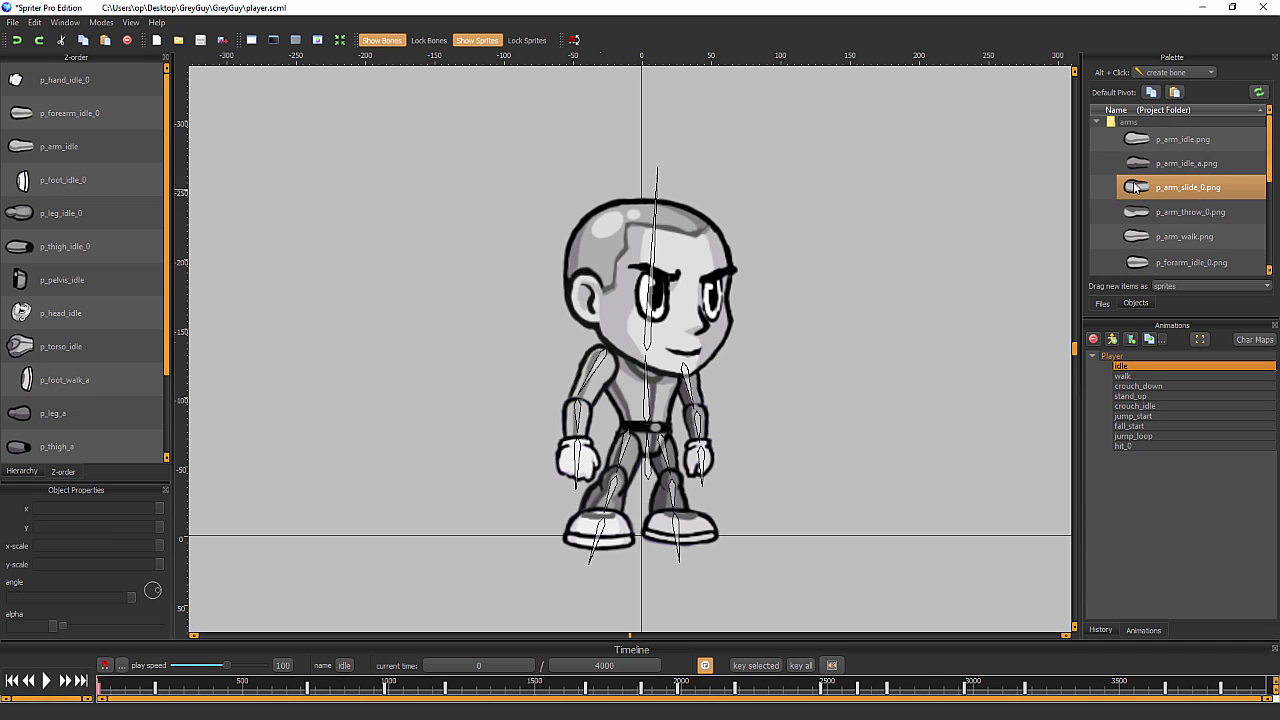
{"action": "left_click", "coordinate": [1101, 124]}
{"action": "left_click", "coordinate": [1097, 121]}
Browse the feet folder's p_foot_idle_0.png, then expand guns to show hand-gun.png
{"action": "left_click", "coordinate": [1097, 132]}
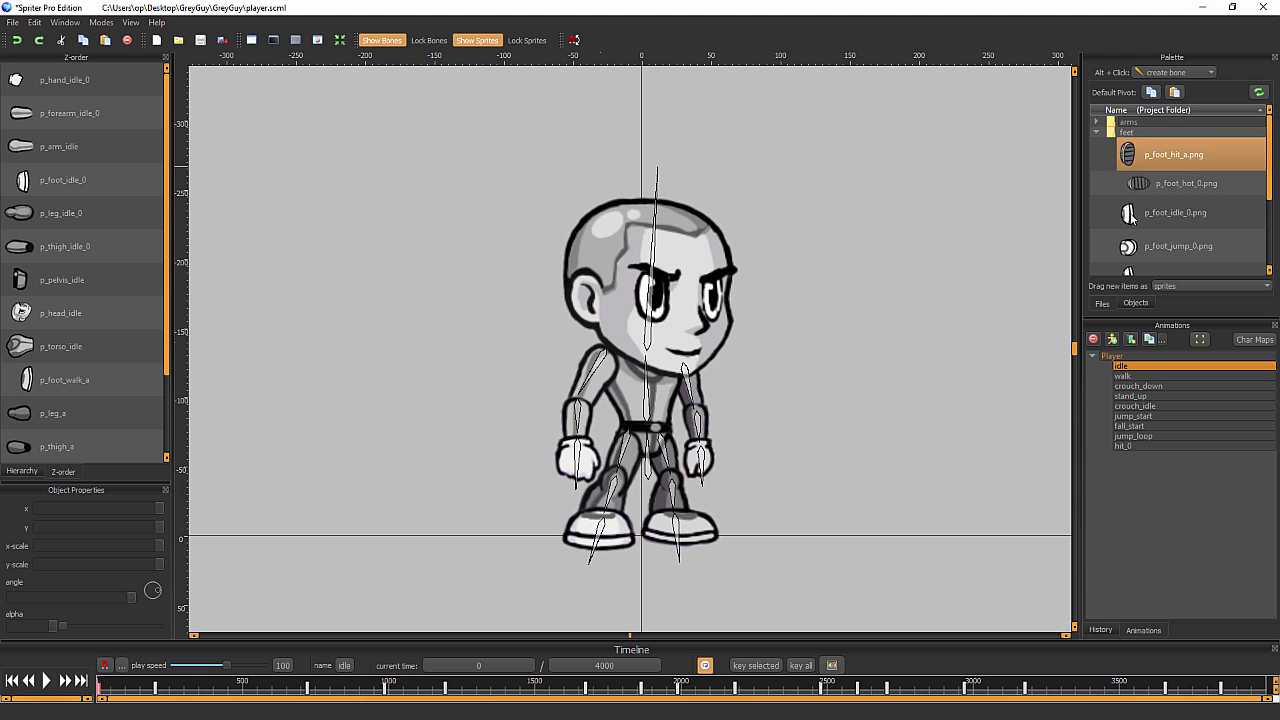
{"action": "left_click", "coordinate": [1170, 246]}
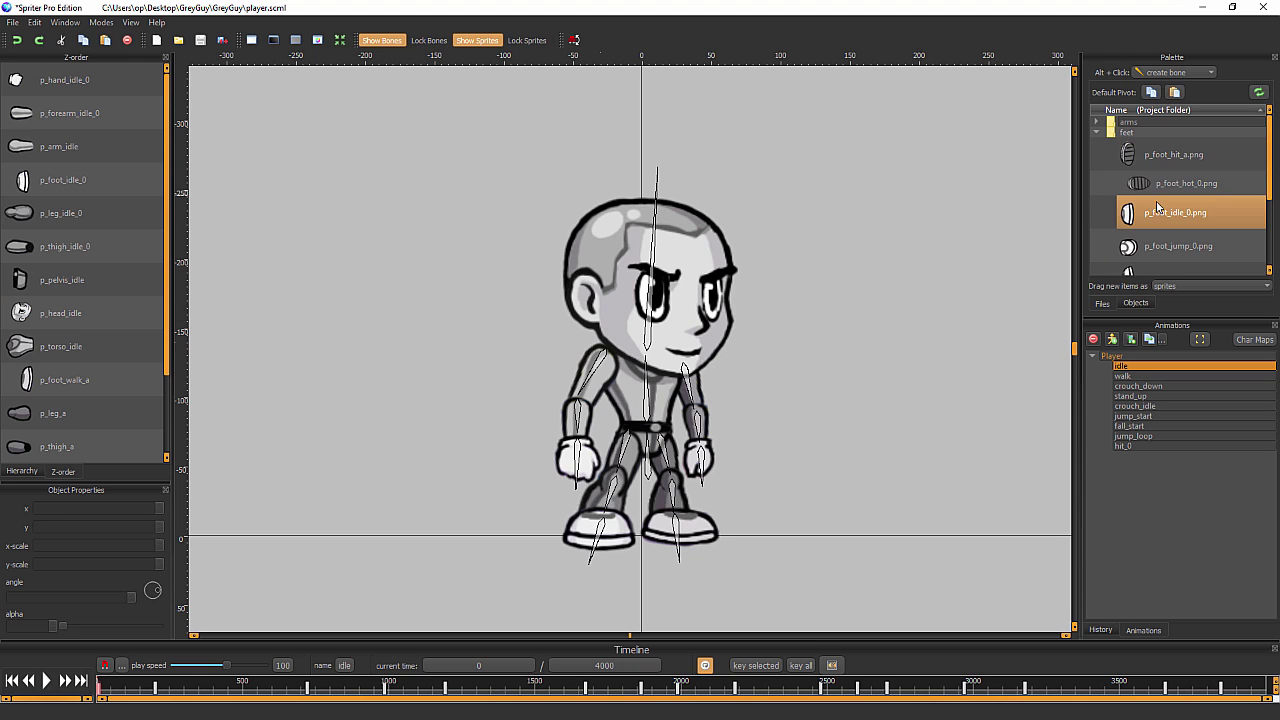
{"action": "left_click", "coordinate": [1097, 132]}
{"action": "left_click", "coordinate": [1097, 143]}
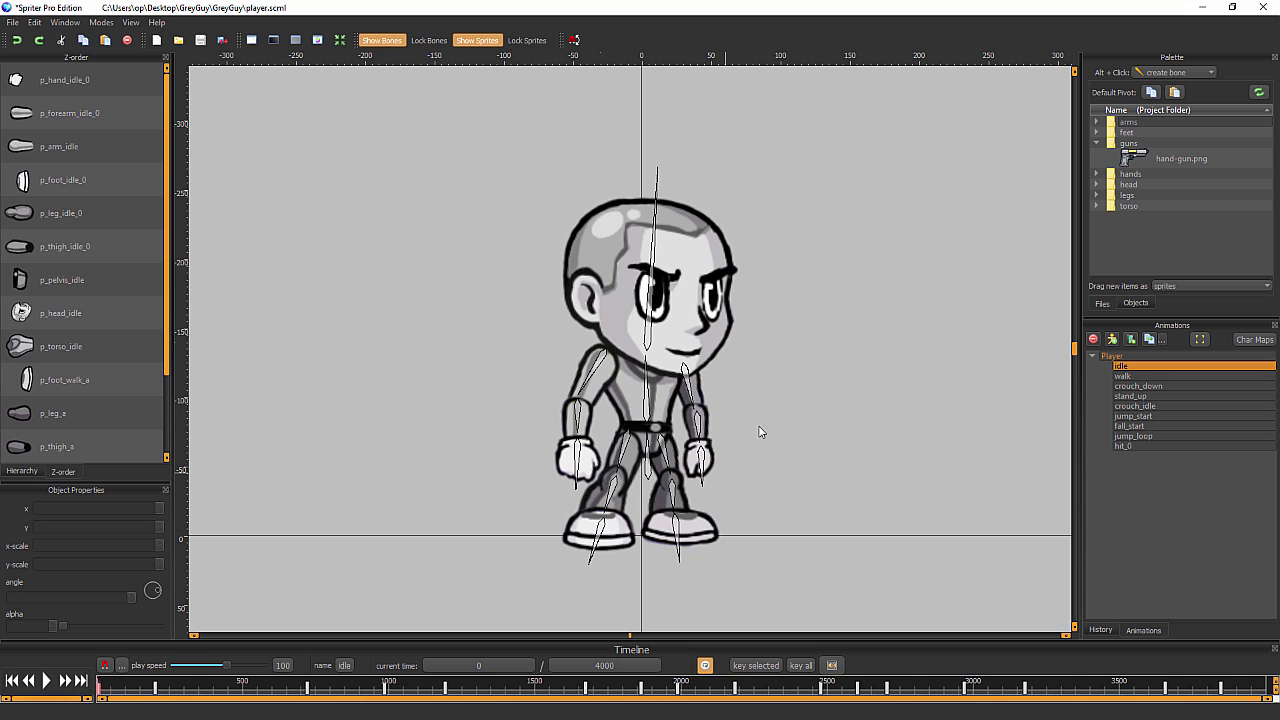
Generate spritesheets from all the project's images via the File menu
{"action": "left_click", "coordinate": [13, 22]}
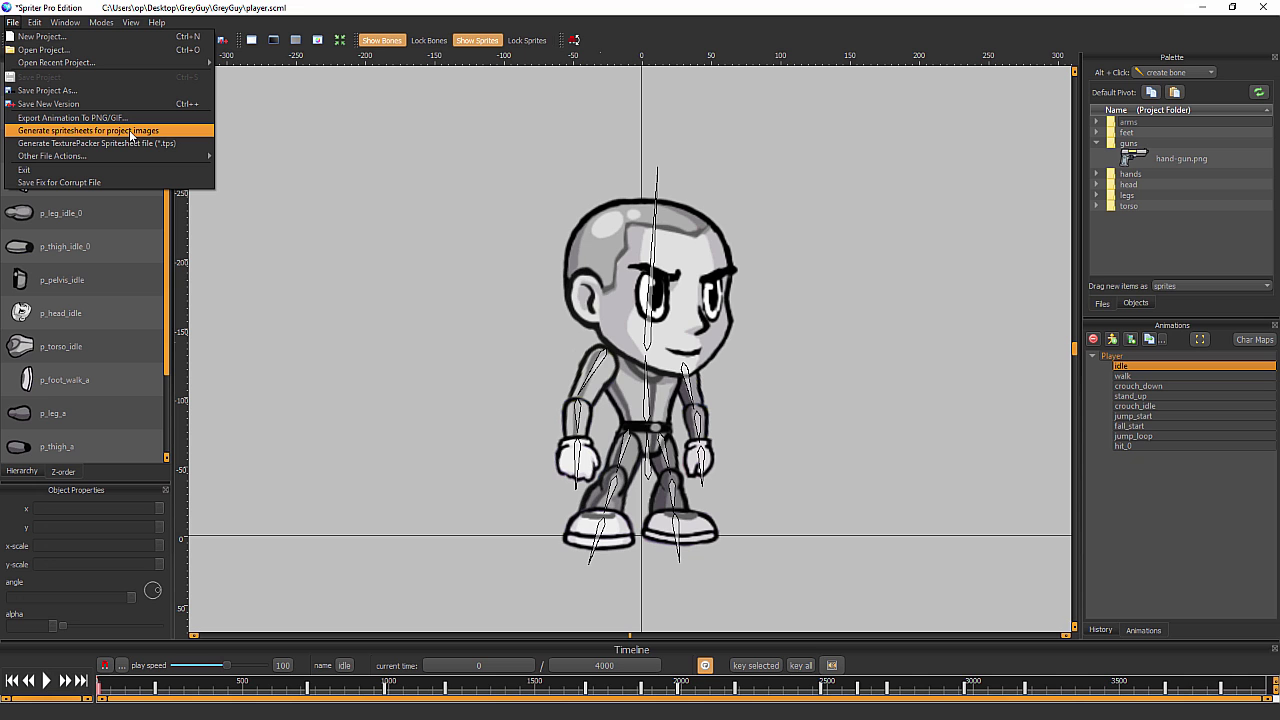
{"action": "left_click", "coordinate": [129, 130]}
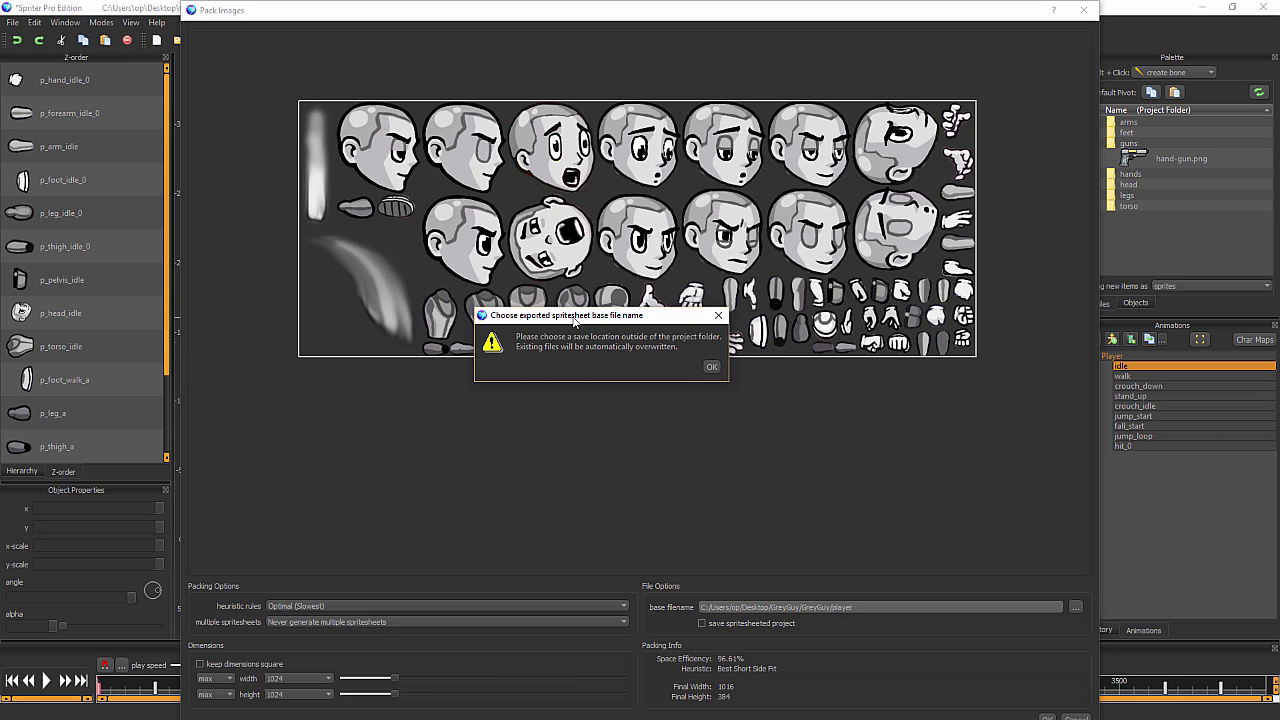
Save the spritesheet base file name as Example.png in the Desktop's GreyGuyATLAS folder
{"action": "left_click", "coordinate": [712, 368]}
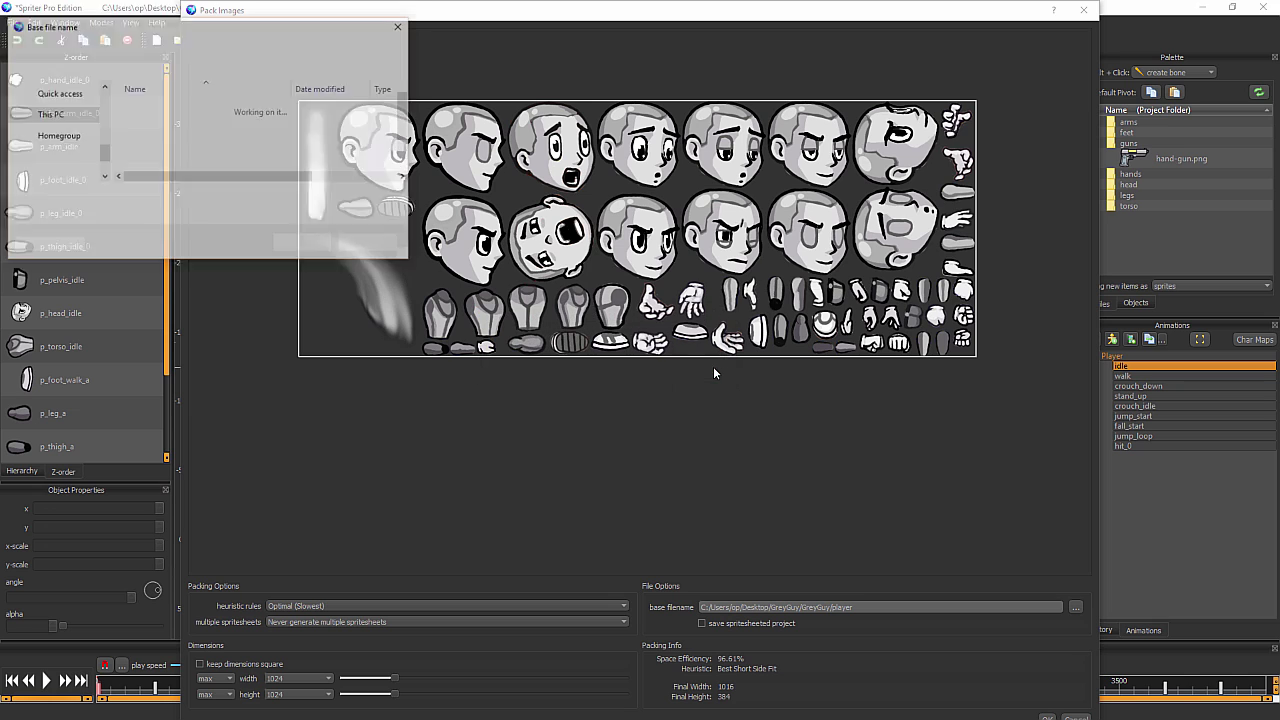
{"action": "scroll", "coordinate": [90, 113], "scroll_direction": "up", "scroll_amount": 10}
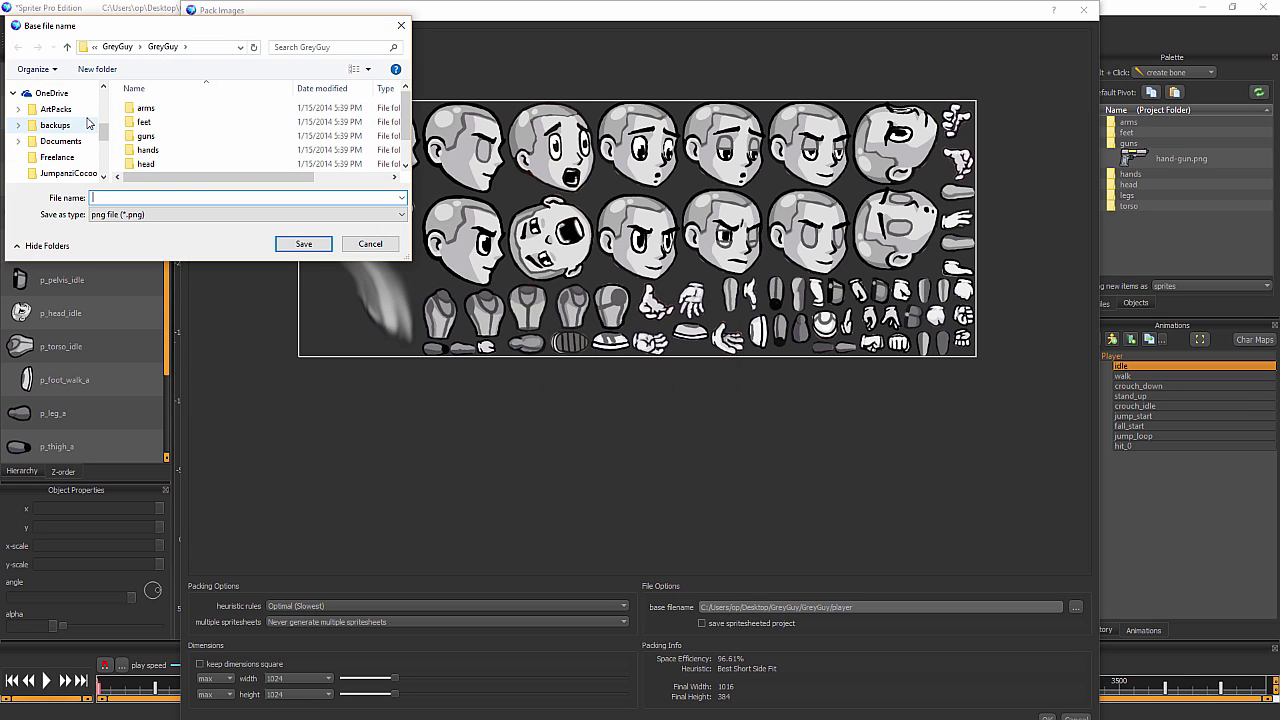
{"action": "left_click", "coordinate": [55, 141]}
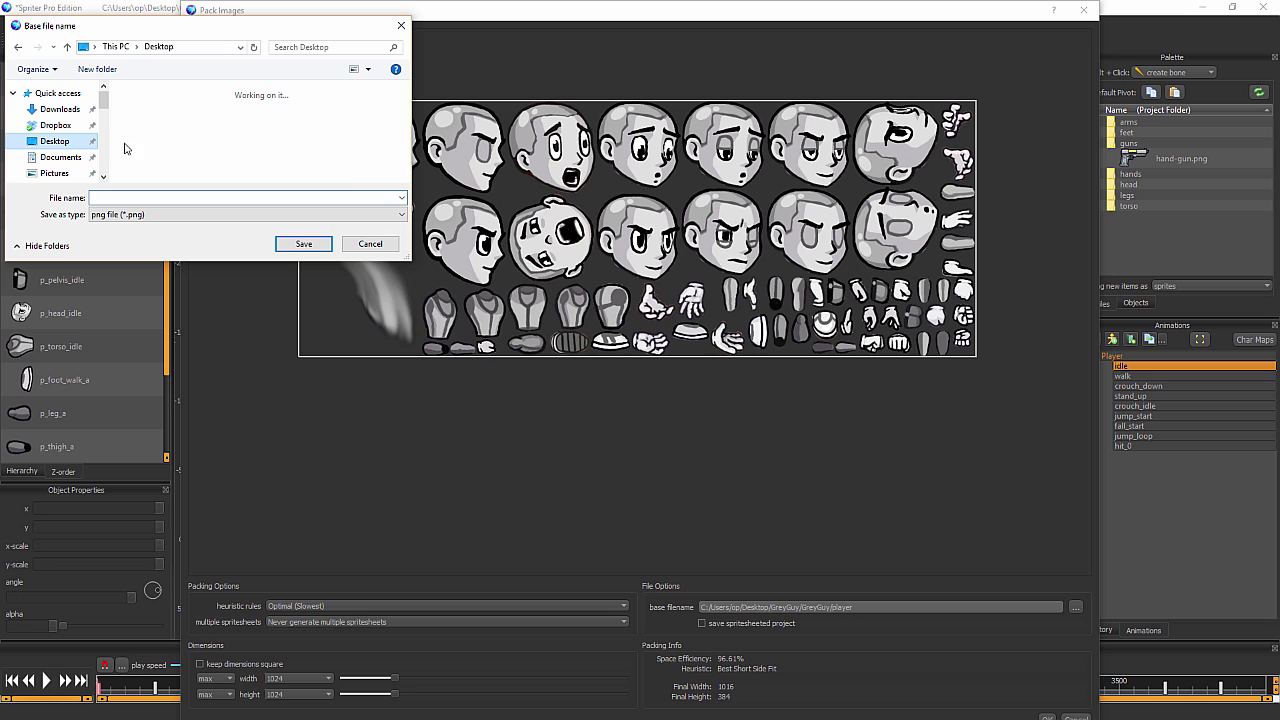
{"action": "left_click", "coordinate": [352, 124]}
{"action": "key", "text": "g"}
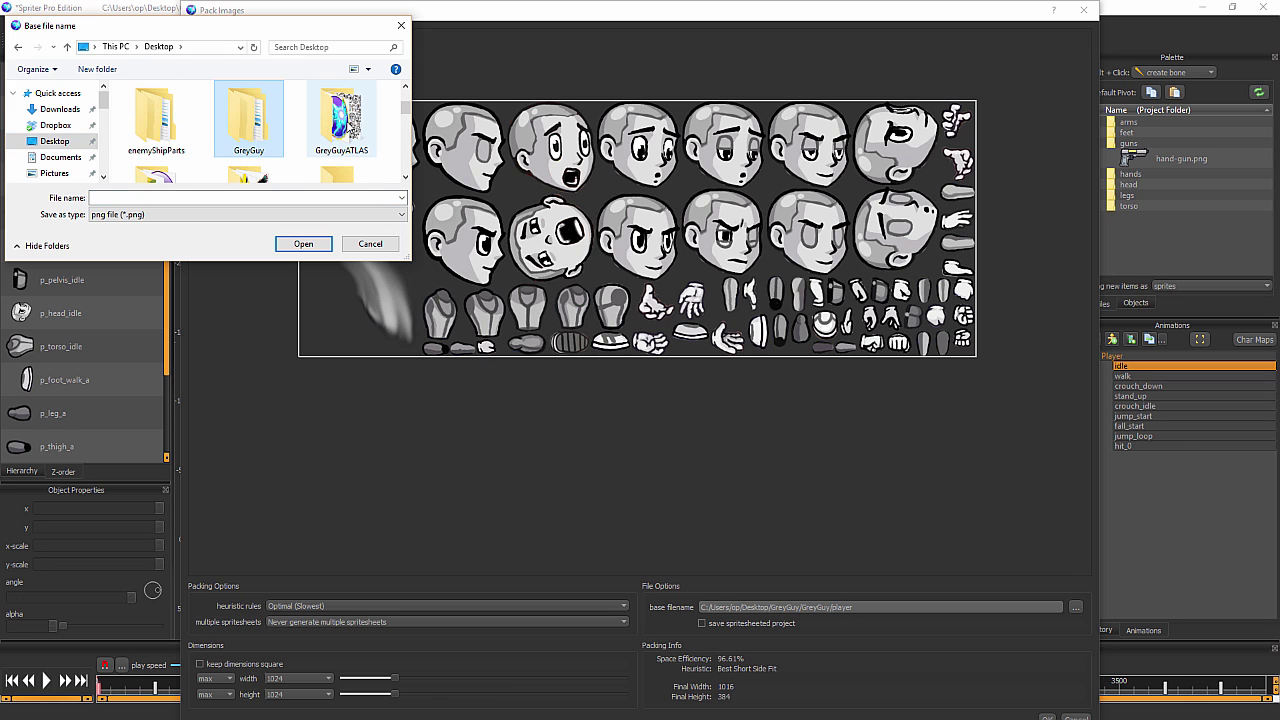
{"action": "left_click", "coordinate": [332, 137]}
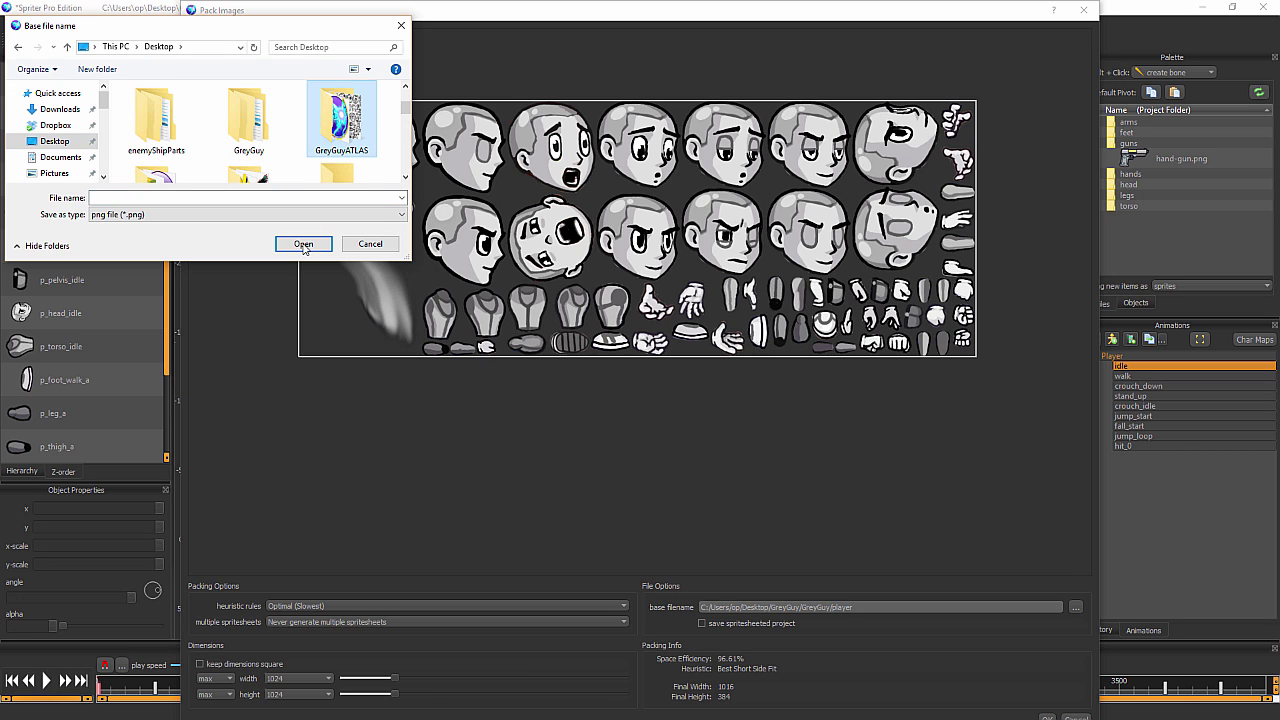
{"action": "left_click", "coordinate": [212, 199]}
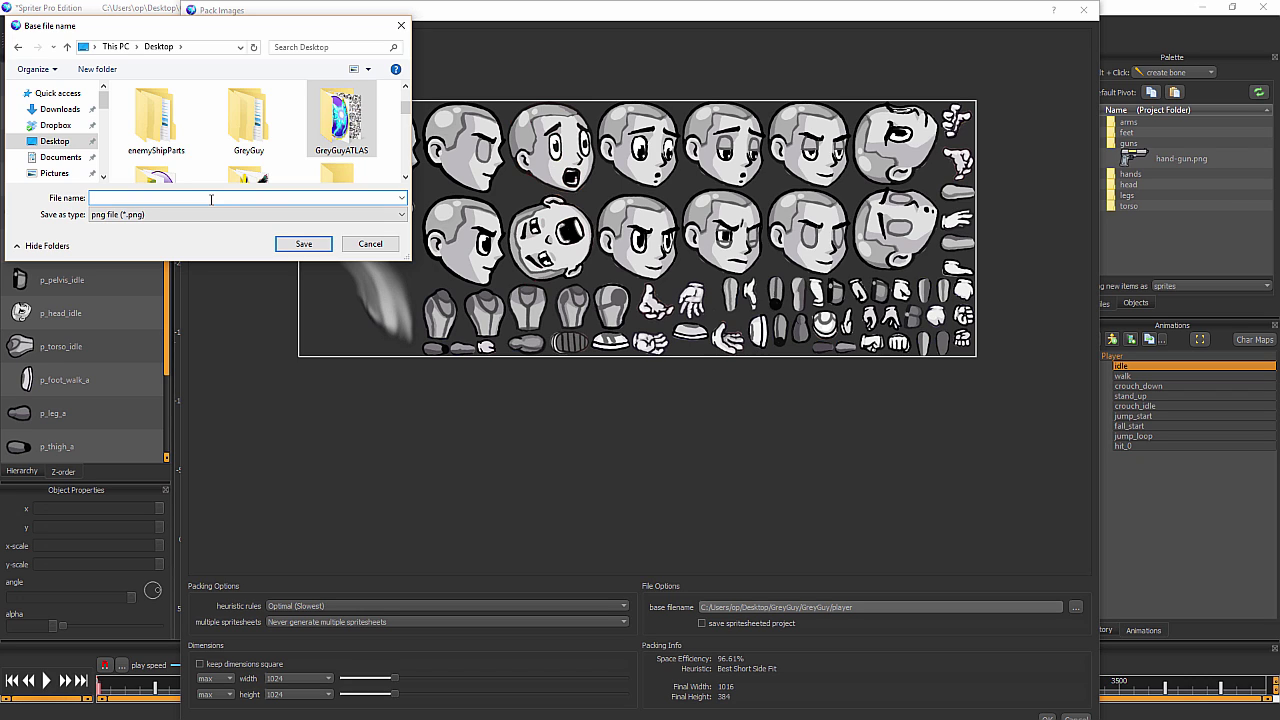
{"action": "type", "text": "Example"}
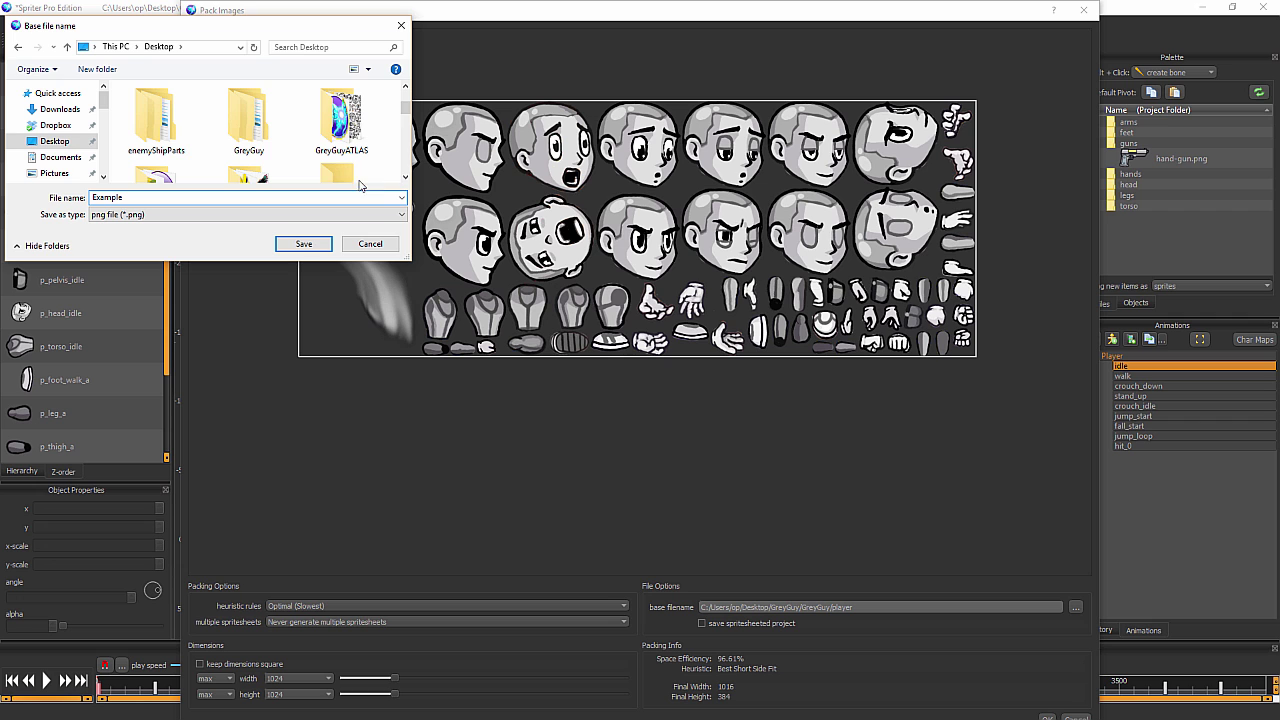
{"action": "left_click", "coordinate": [288, 245]}
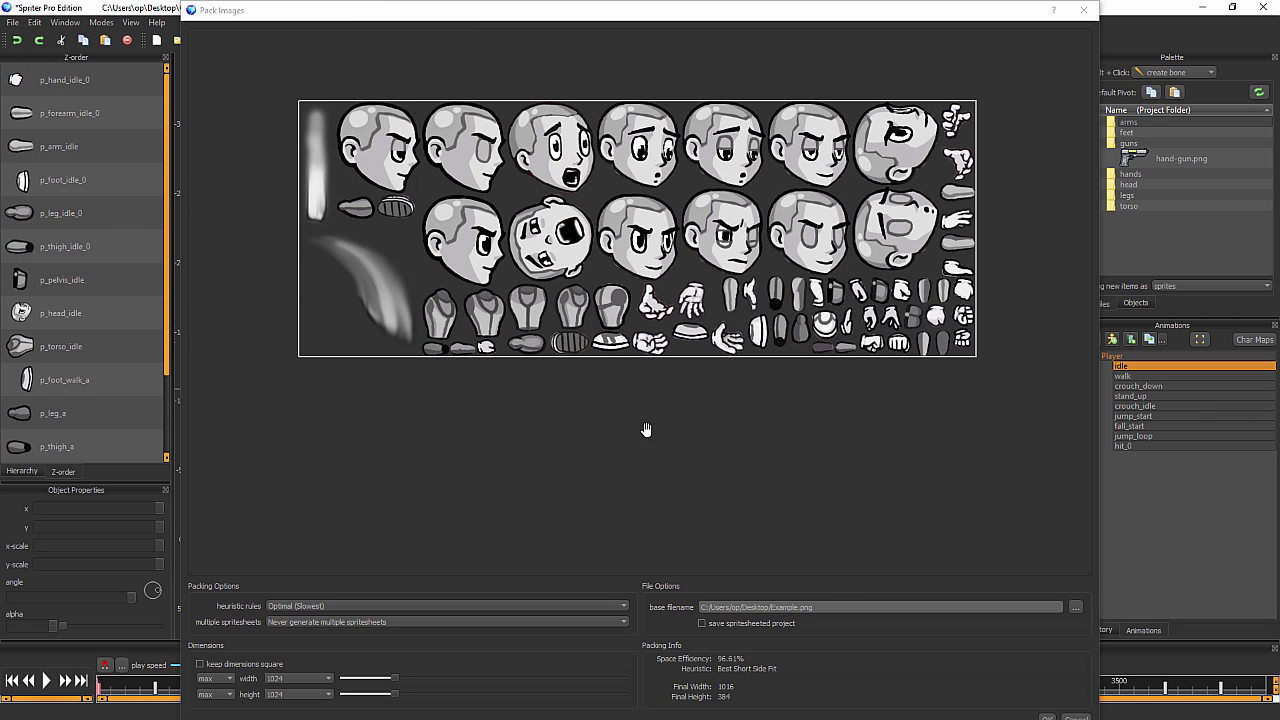
Centre the Pack Images window and keep the Optimal (Slowest) heuristic rule
{"action": "left_click_drag", "start_coordinate": [875, 3], "coordinate": [800, 52]}
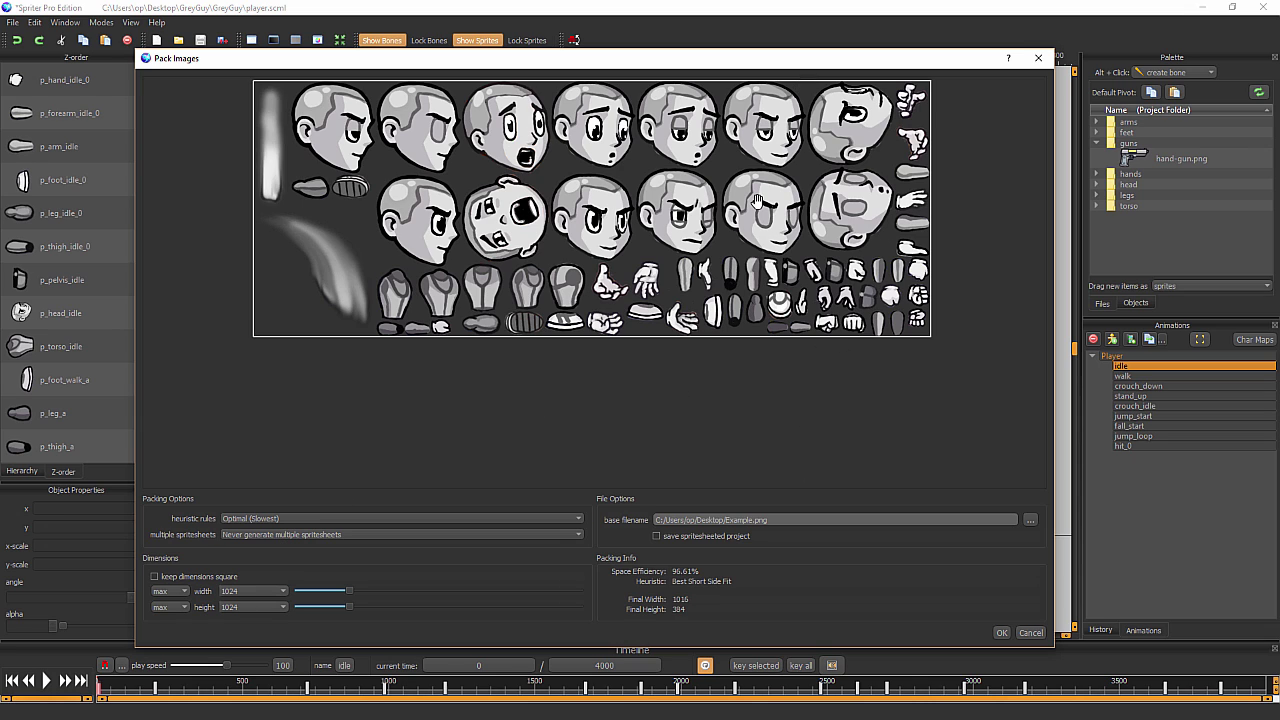
{"action": "left_click", "coordinate": [308, 520]}
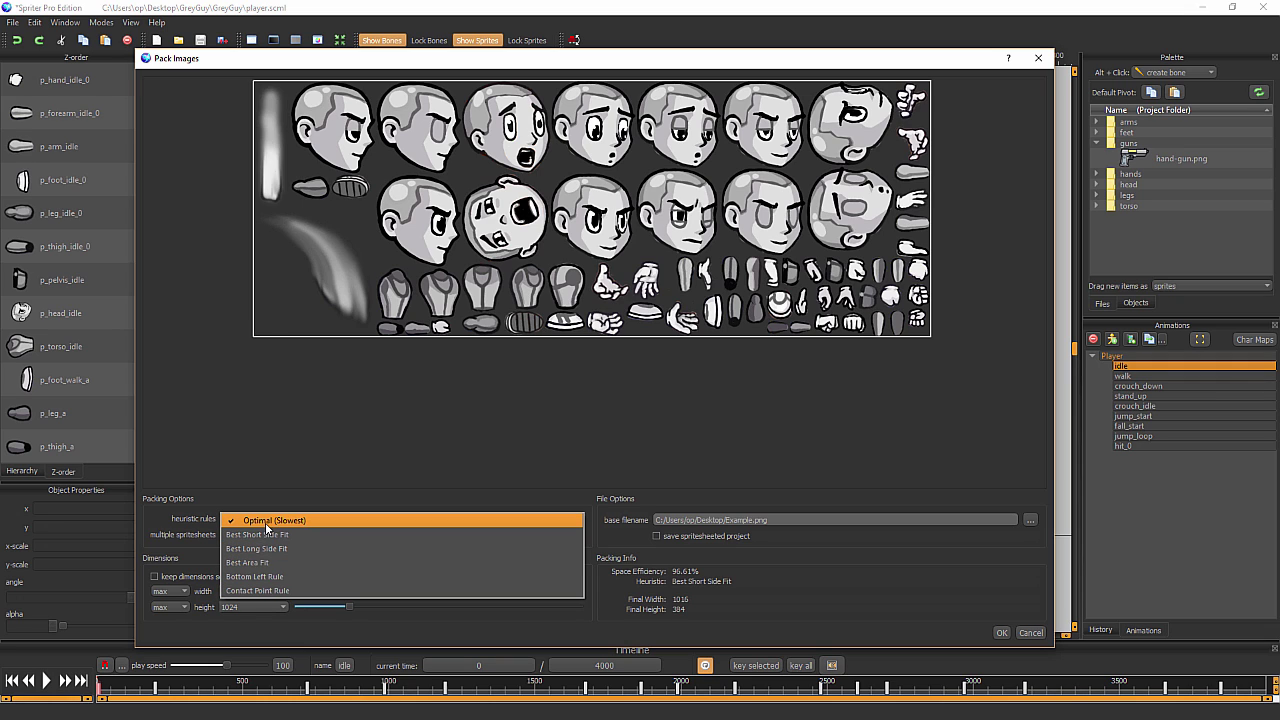
{"action": "left_click", "coordinate": [265, 522]}
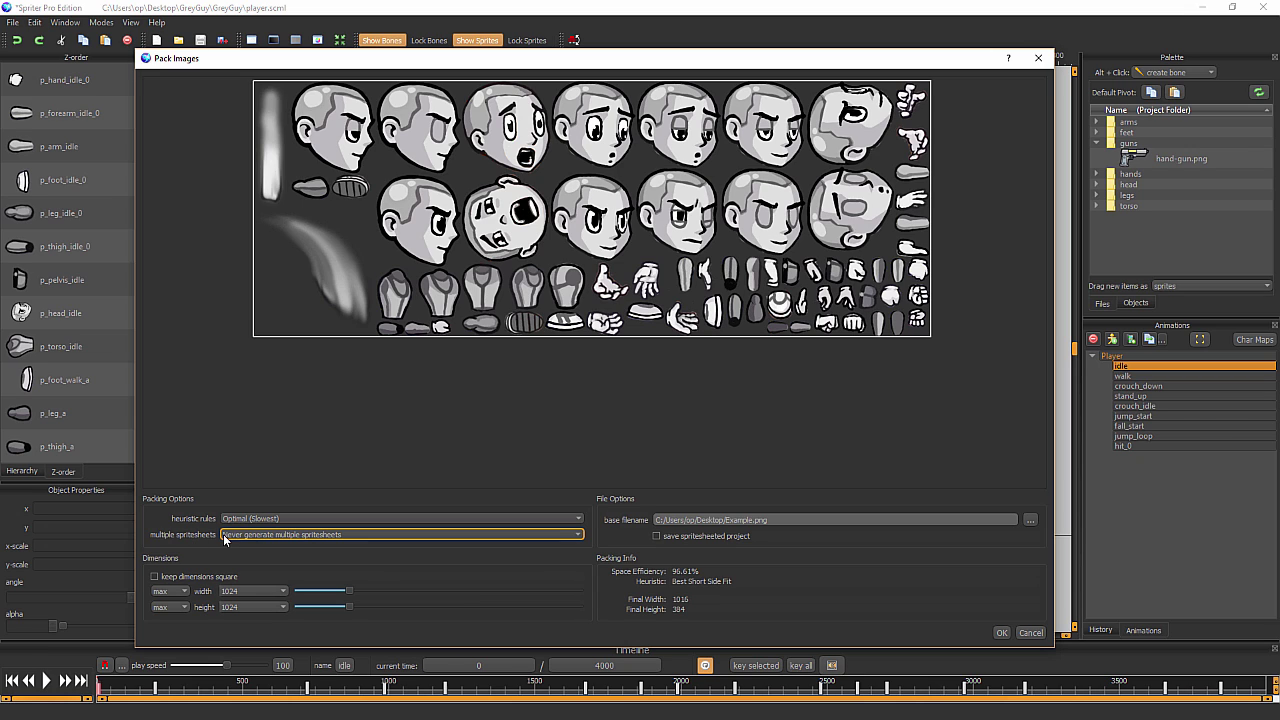
Change Multiple spritesheets from extra sheets when images don't fit to one per main subfolder
{"action": "left_click", "coordinate": [350, 535]}
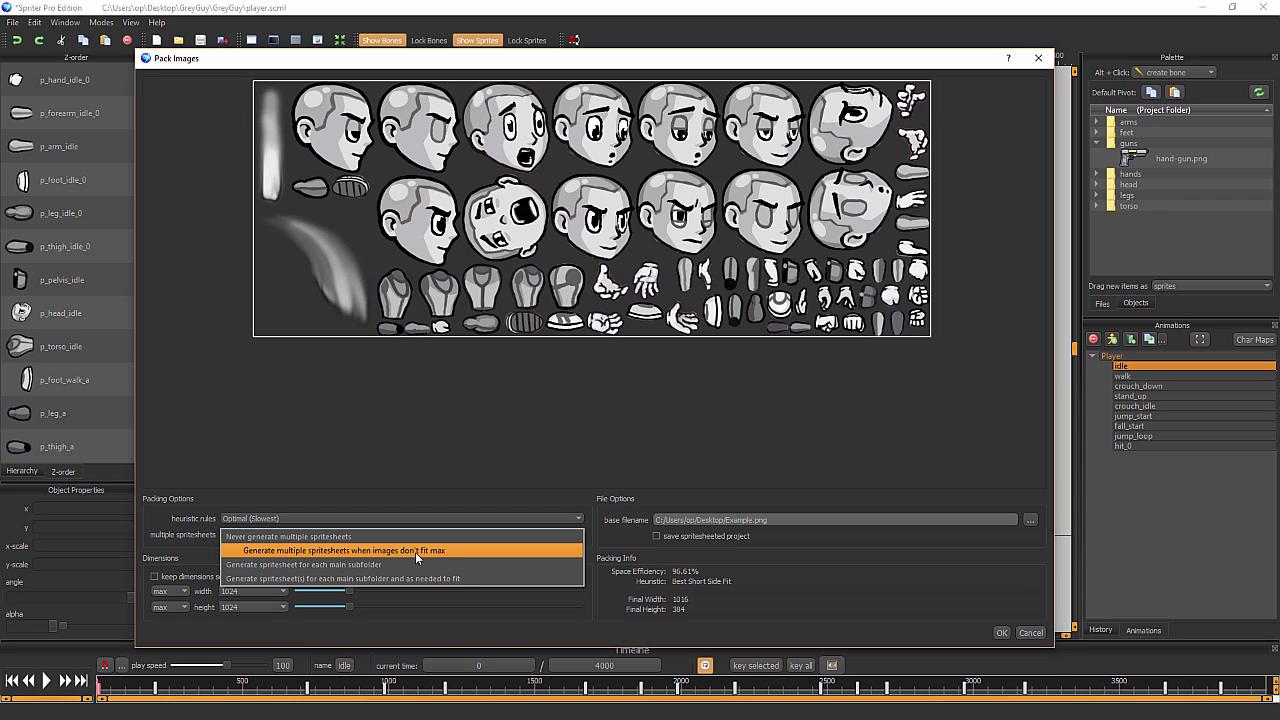
{"action": "left_click", "coordinate": [474, 551]}
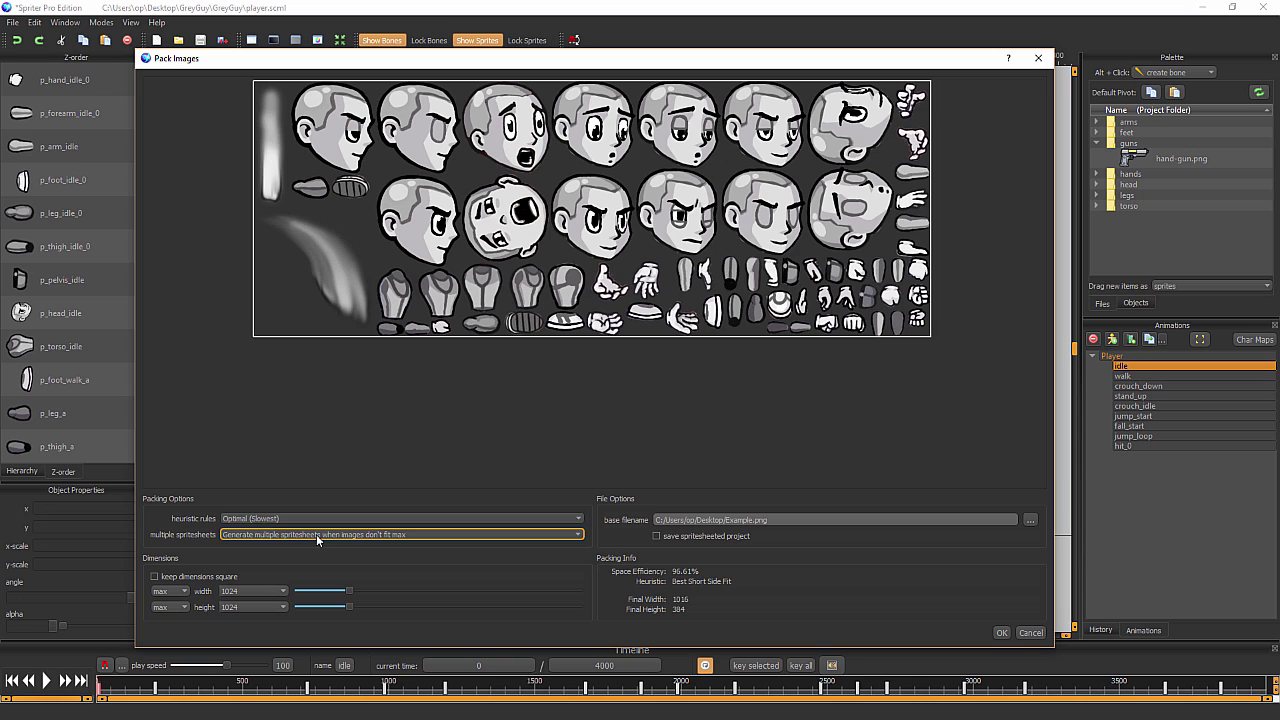
{"action": "left_click", "coordinate": [316, 534]}
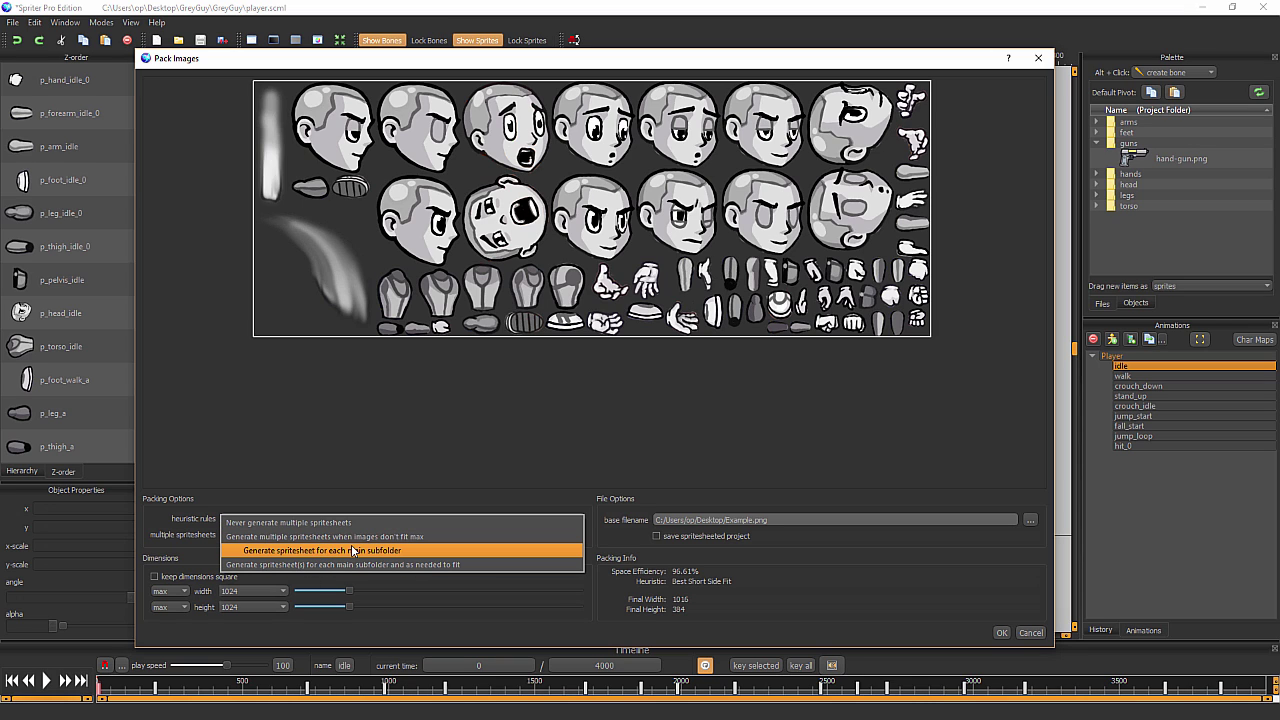
{"action": "left_click", "coordinate": [355, 551]}
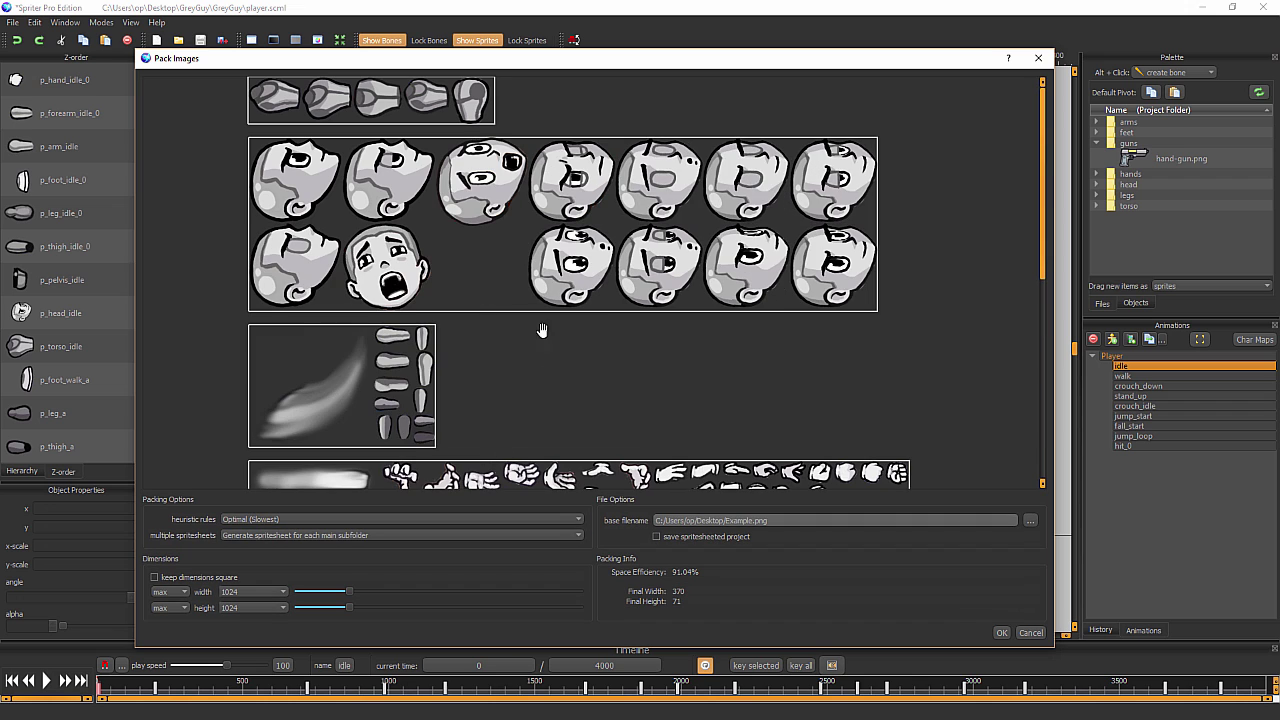
{"action": "scroll", "coordinate": [660, 232], "scroll_direction": "down", "scroll_amount": 2}
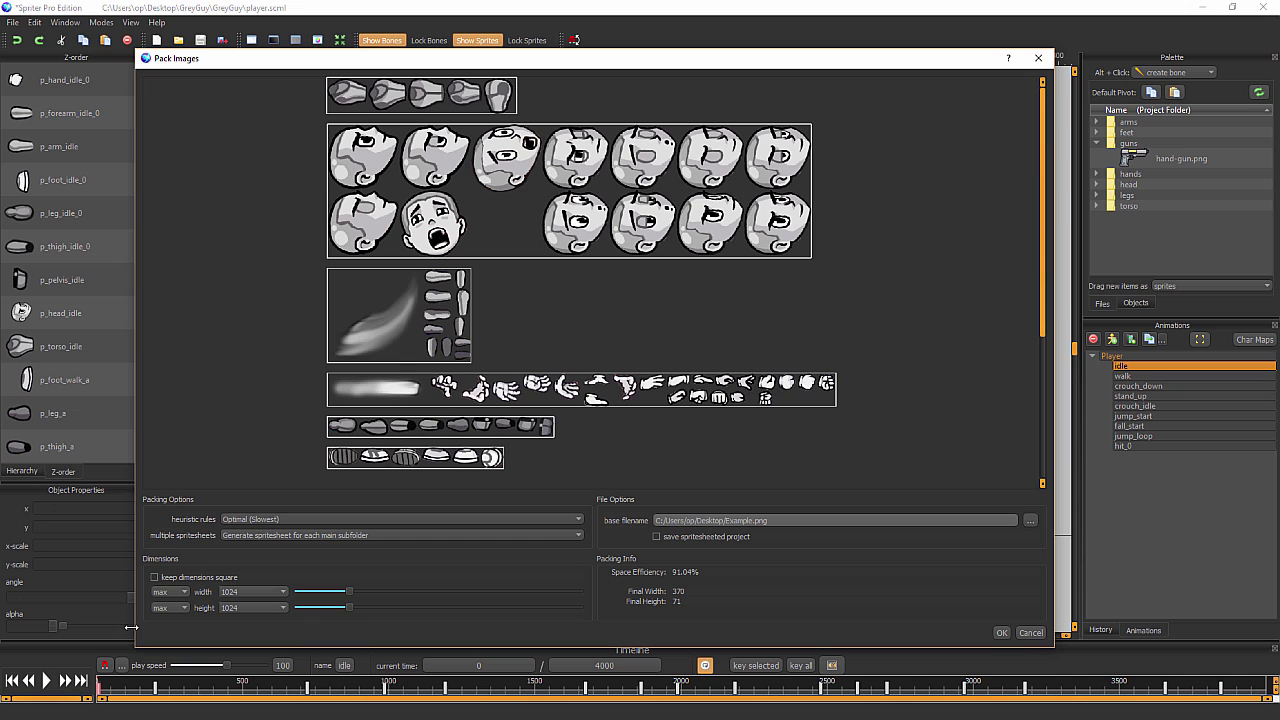
Tick Keep dimensions square for the packed spritesheets
{"action": "left_click", "coordinate": [155, 578]}
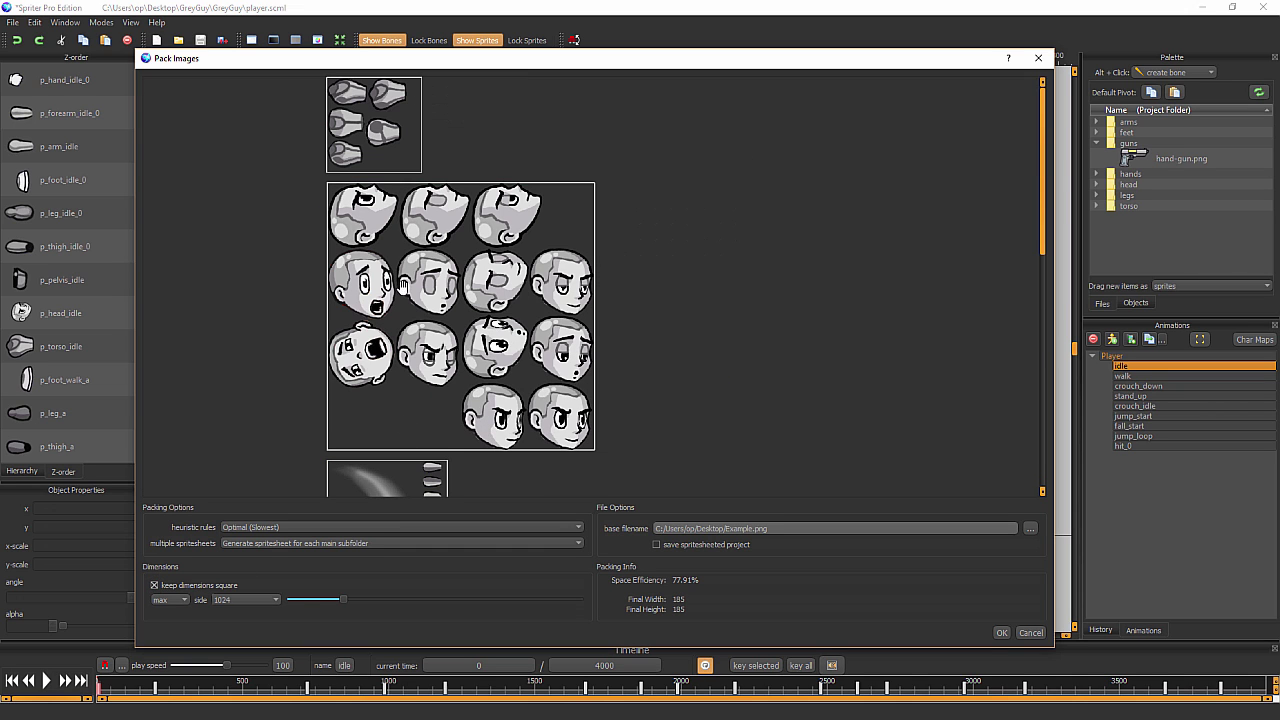
{"action": "scroll", "coordinate": [368, 238], "scroll_direction": "down", "scroll_amount": 4}
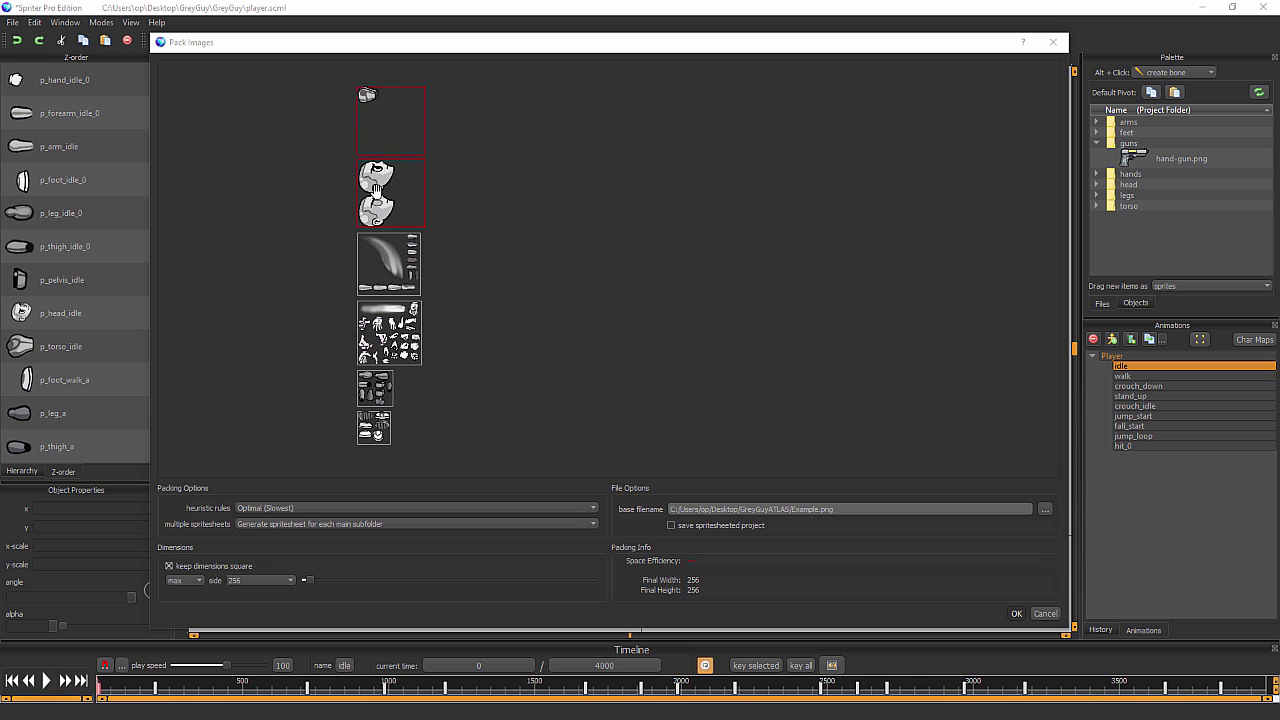
{"action": "left_click", "coordinate": [1017, 615]}
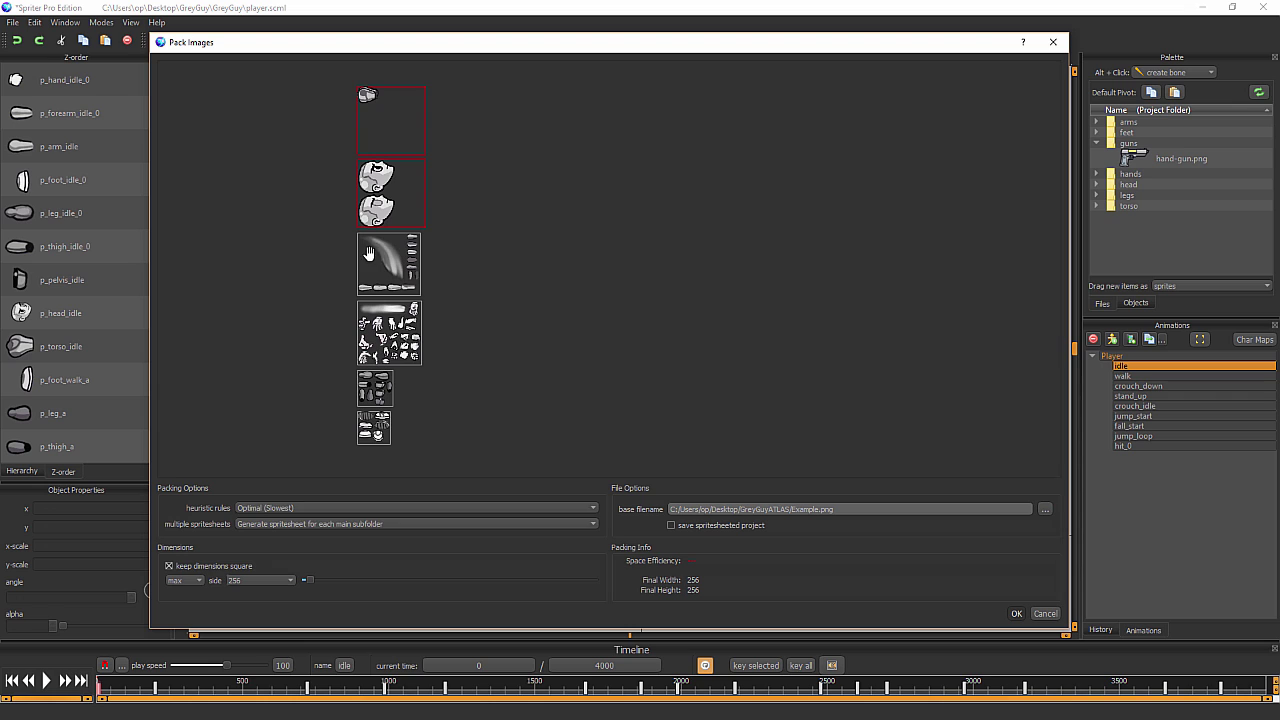
Try Never for multiple spritesheets, then revert to one spritesheet per main subfolder
{"action": "left_click", "coordinate": [307, 527]}
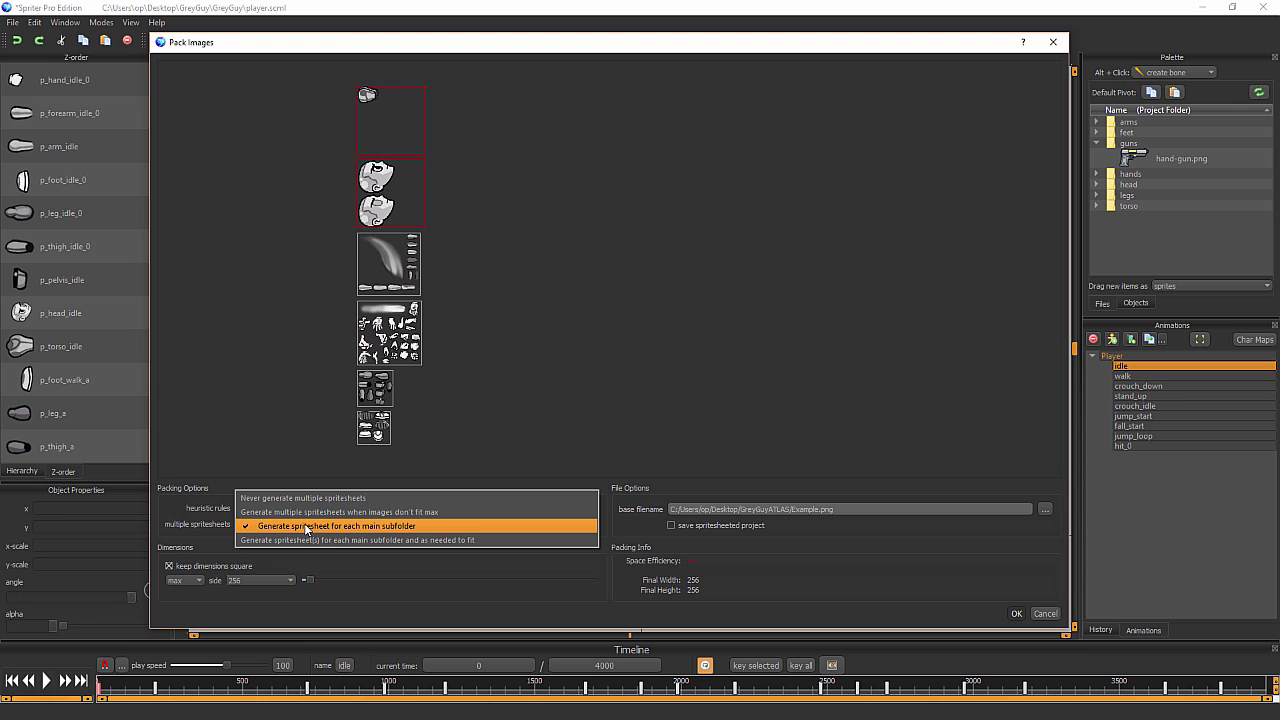
{"action": "left_click", "coordinate": [308, 505]}
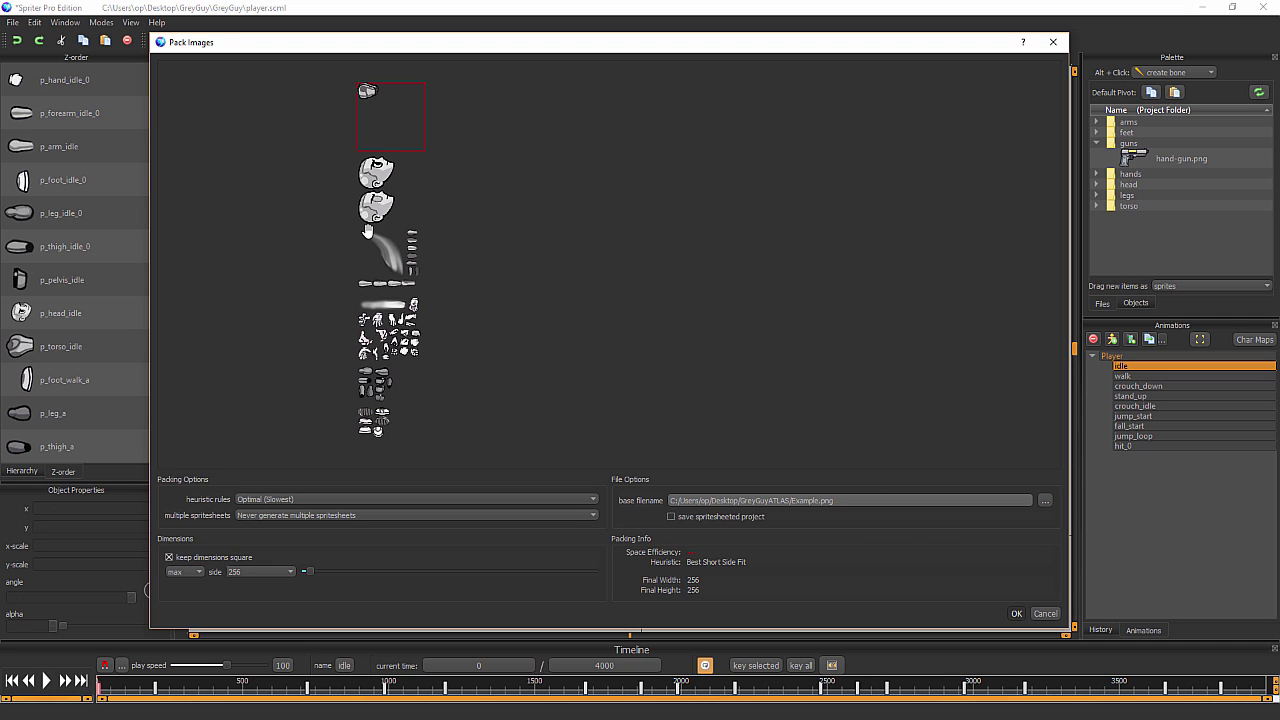
{"action": "left_click", "coordinate": [290, 515]}
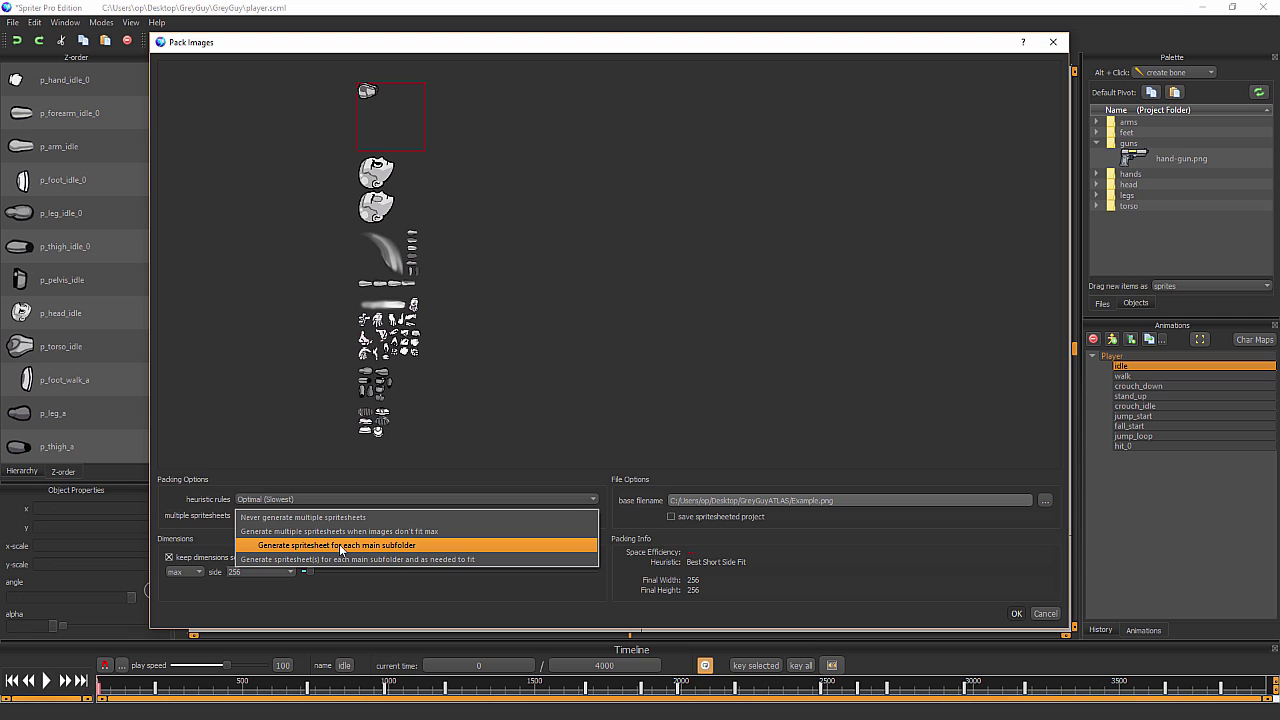
{"action": "left_click", "coordinate": [340, 547]}
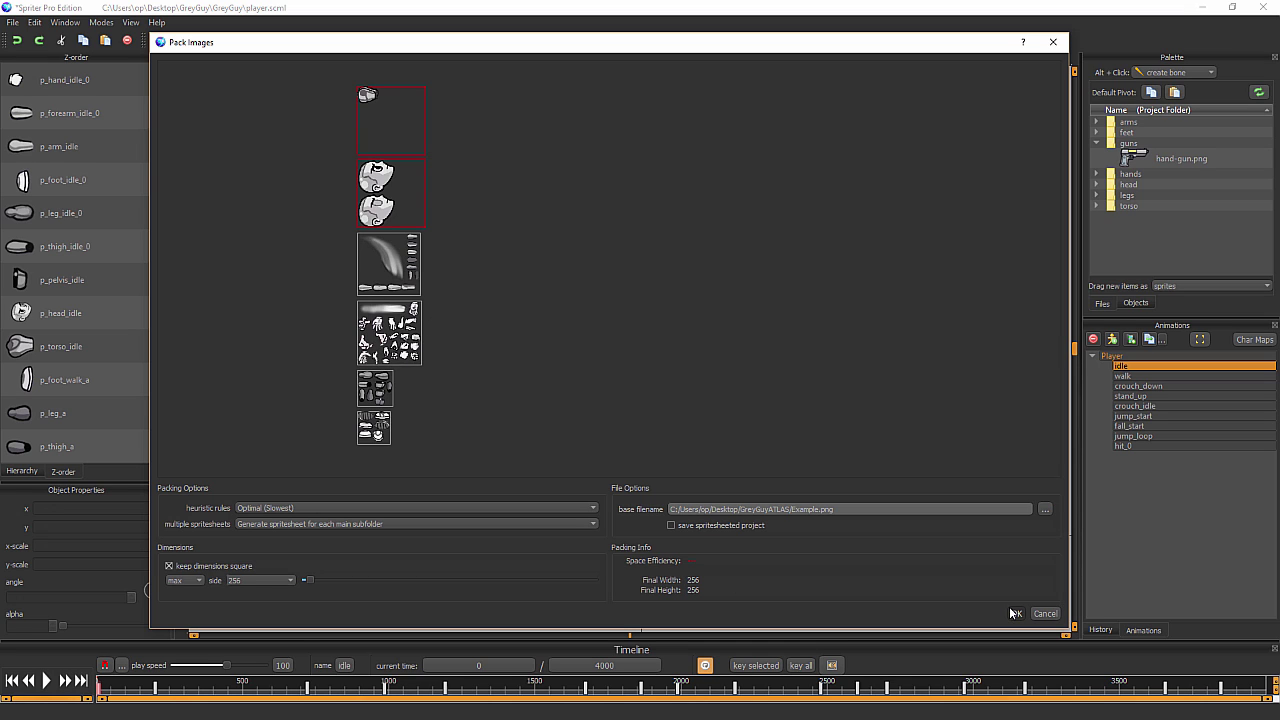
Raise the square spritesheet maximum side to 2512
{"action": "left_click_drag", "start_coordinate": [312, 583], "coordinate": [319, 579]}
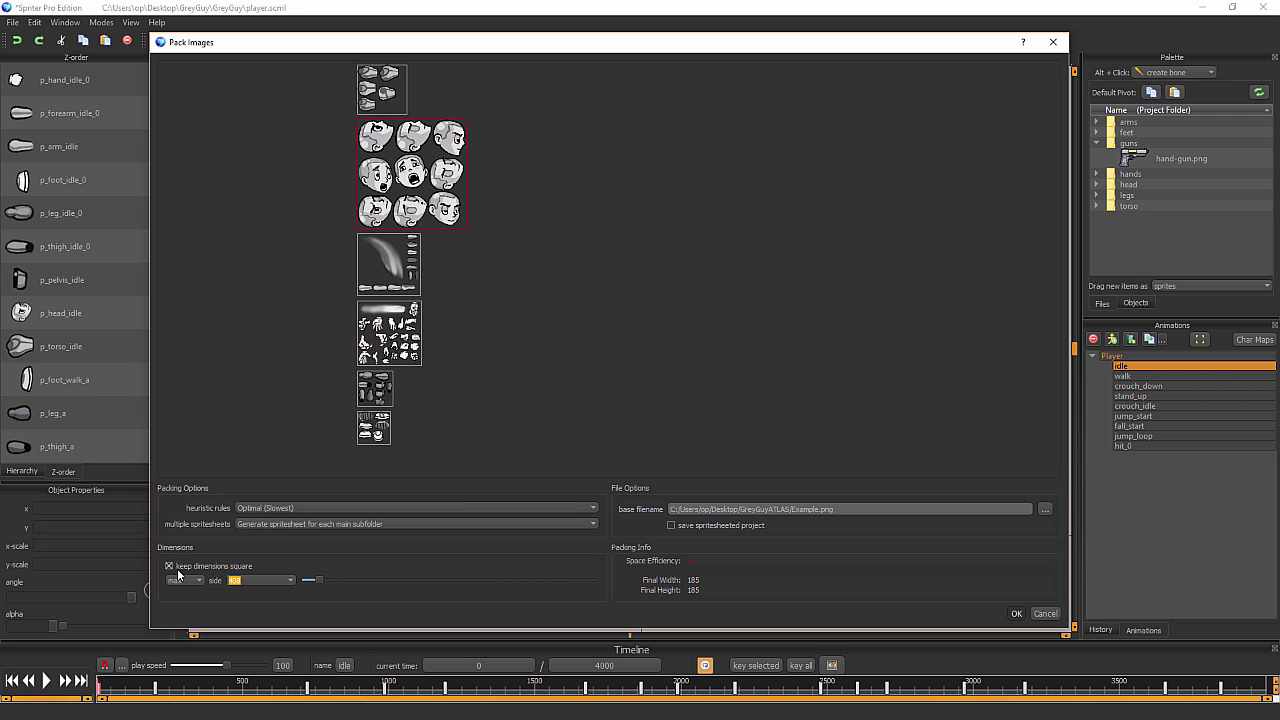
{"action": "type", "text": "25"}
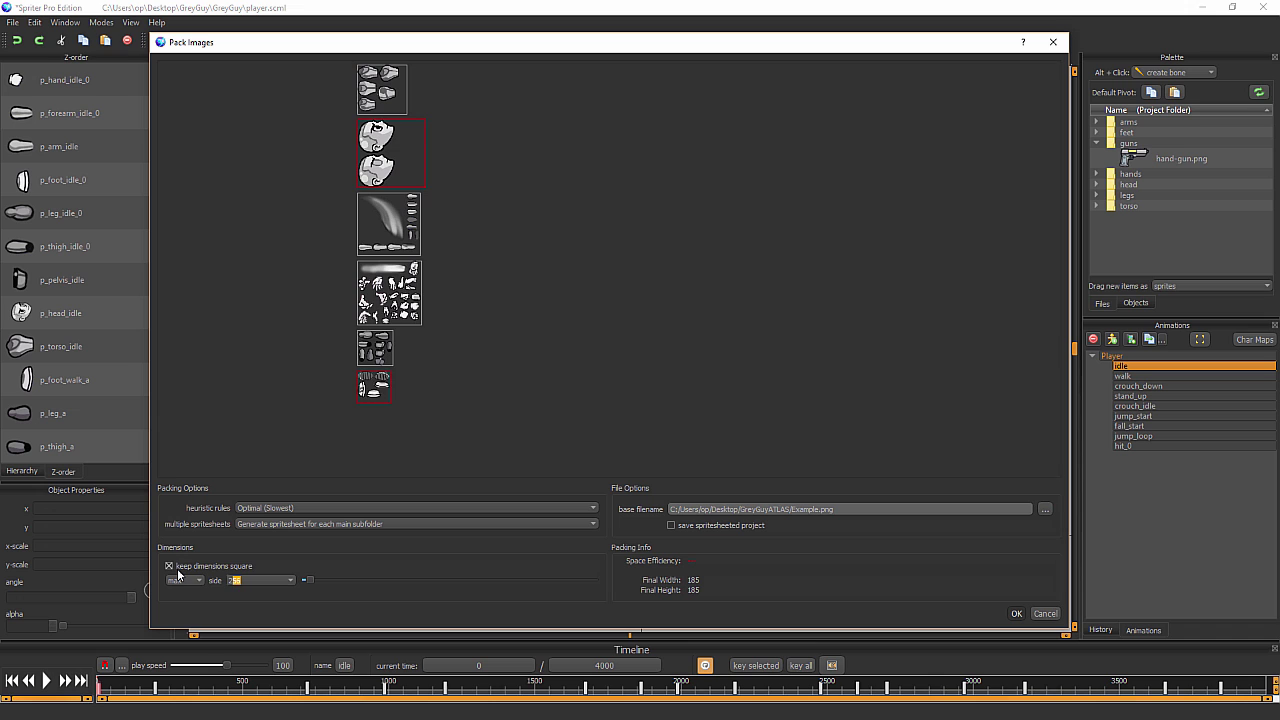
{"action": "type", "text": "512"}
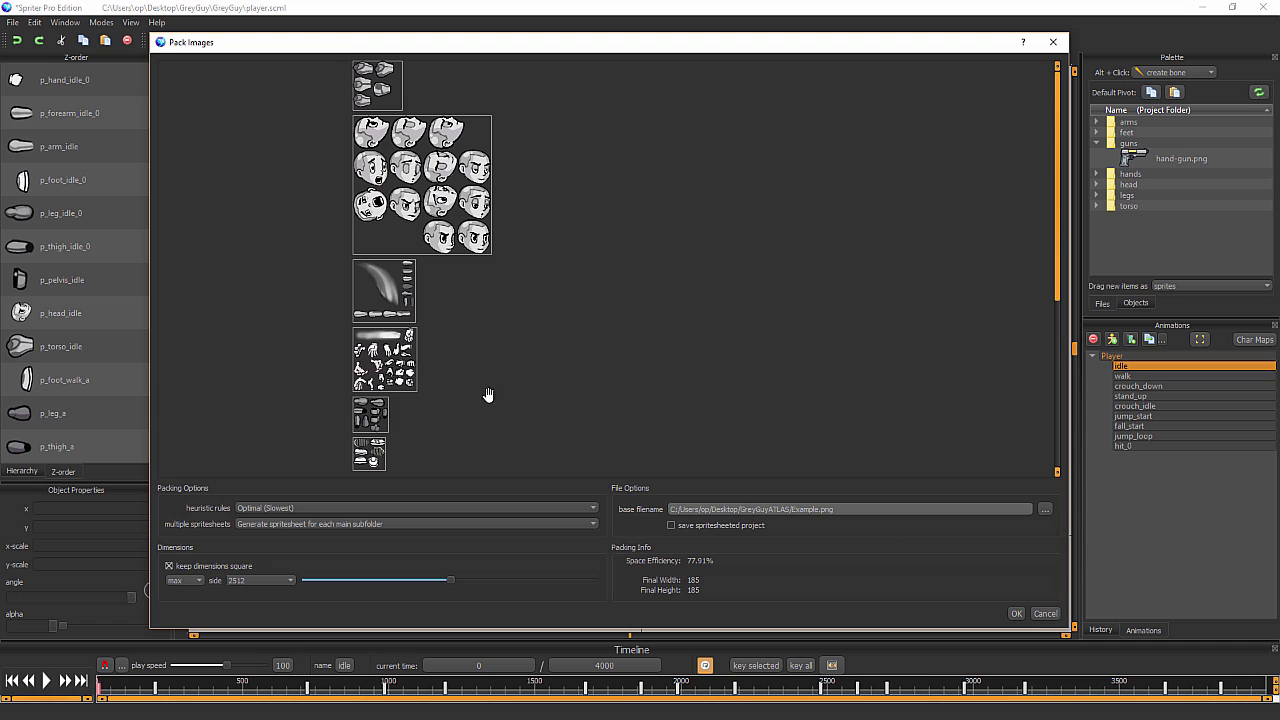
{"action": "left_click_drag", "start_coordinate": [1056, 176], "coordinate": [1047, 124]}
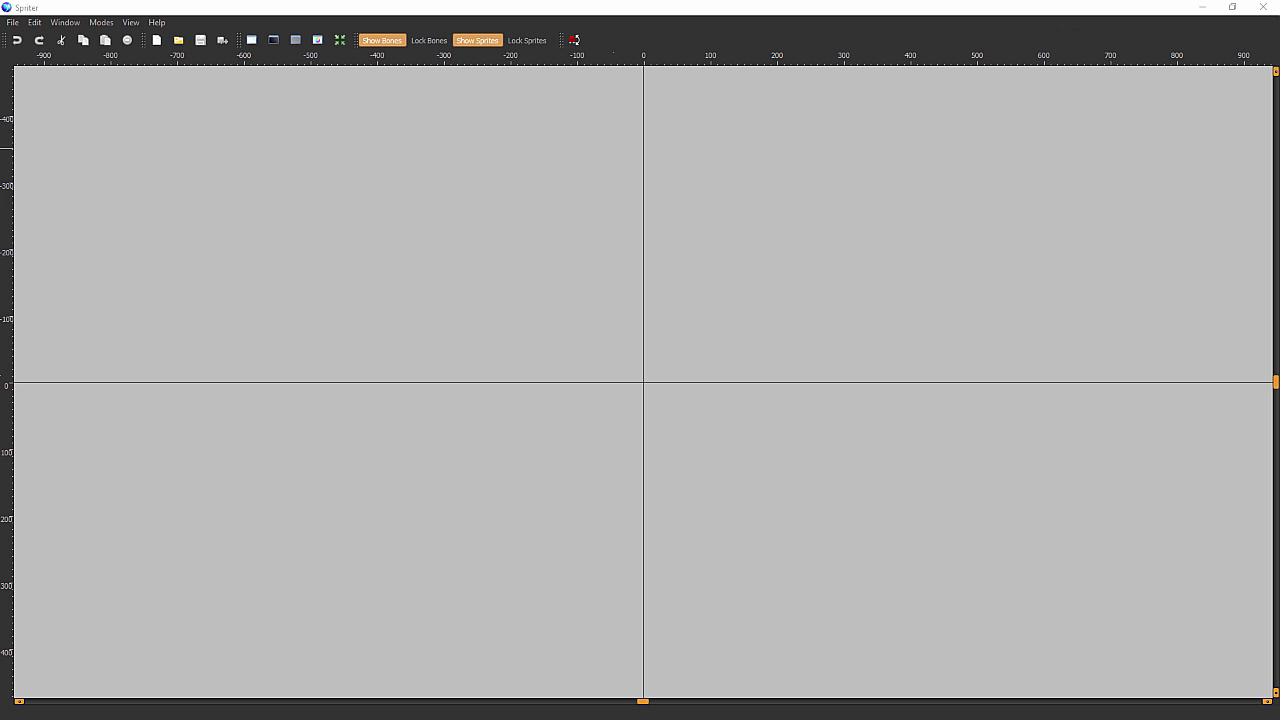
Pack the images and open Example.scml from the GreyGuyATLAS folder
{"action": "key", "text": "ctrl+o"}
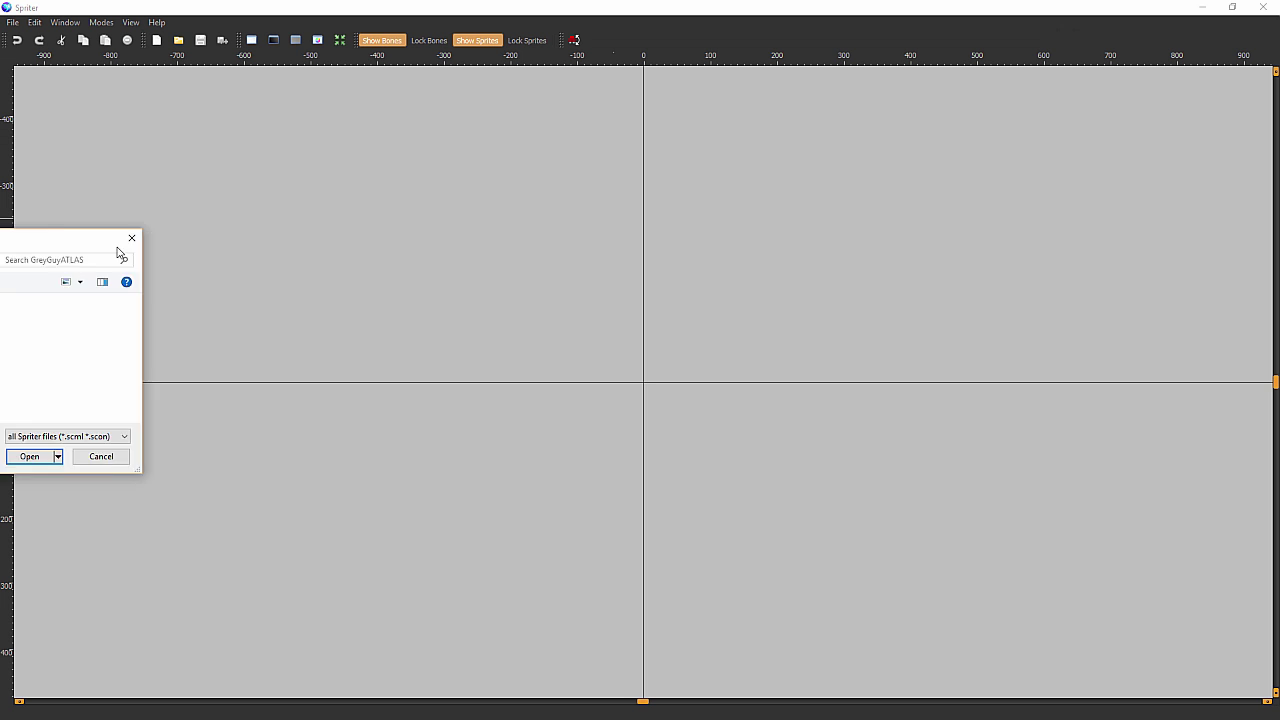
{"action": "double_click", "coordinate": [326, 283]}
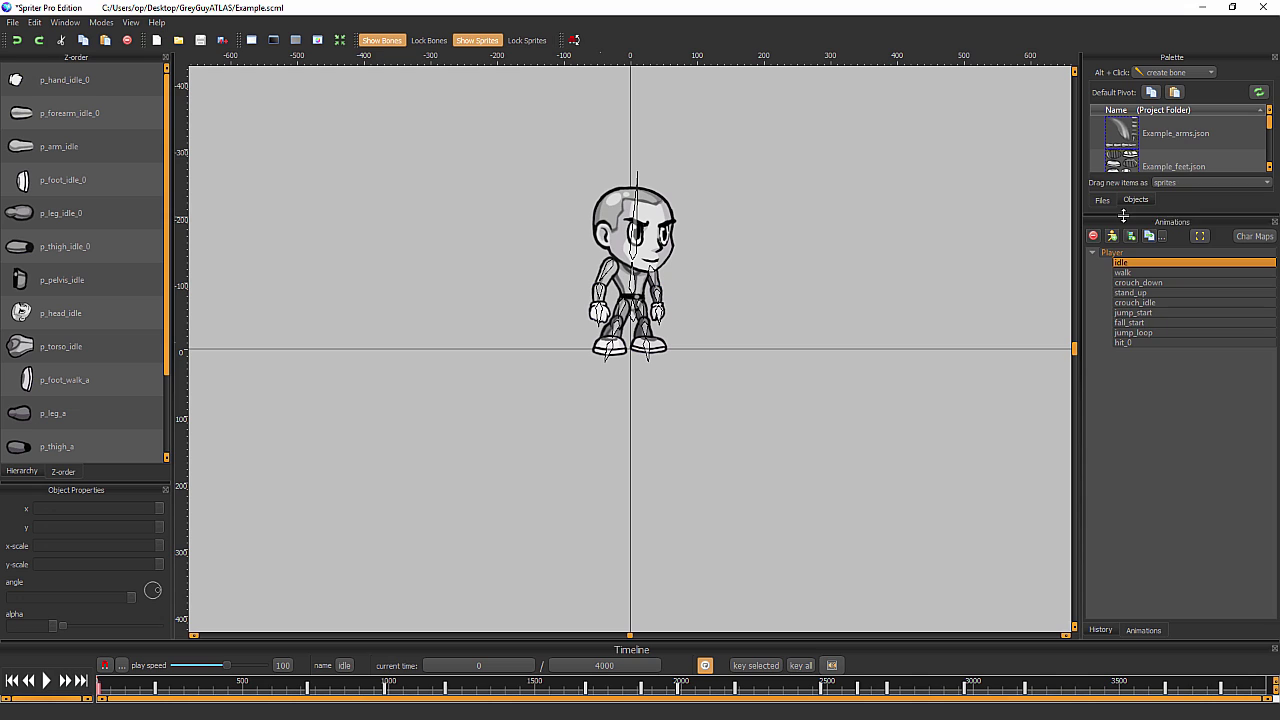
Enlarge the palette, browse the Example_hands.json hands folder, and play then stop the idle animation
{"action": "left_click_drag", "start_coordinate": [1123, 216], "coordinate": [1123, 414]}
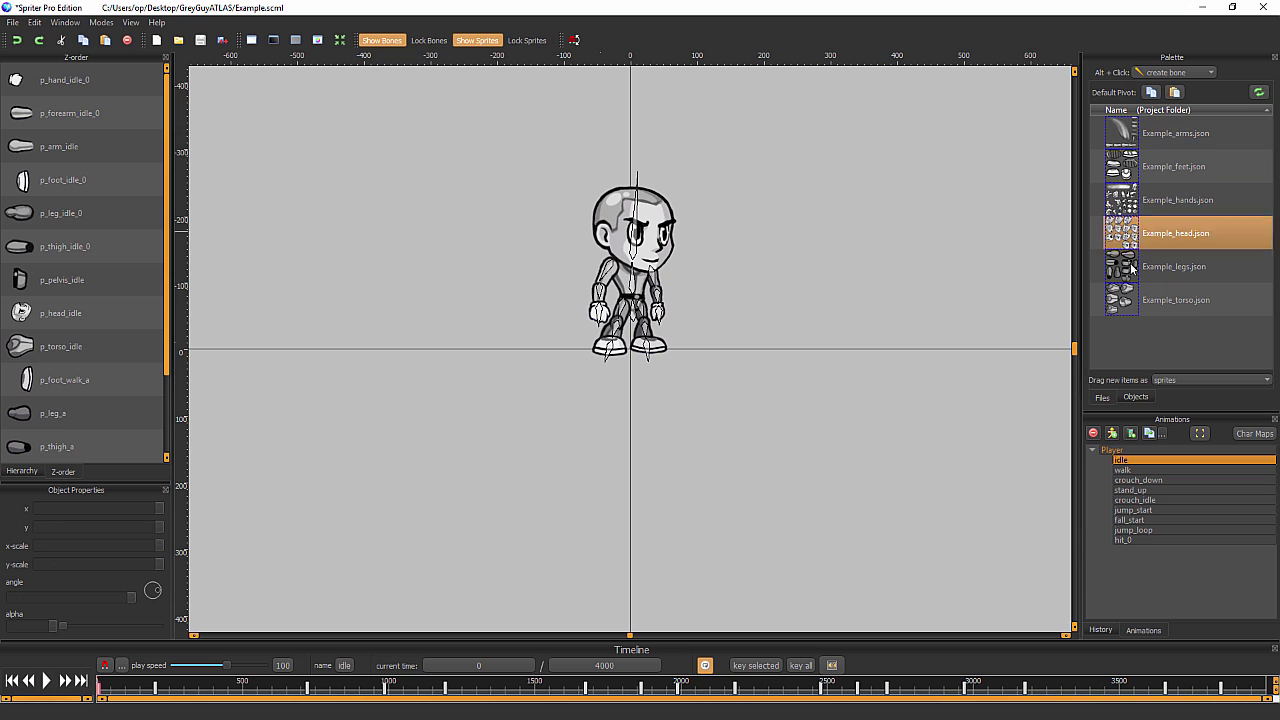
{"action": "double_click", "coordinate": [1124, 202]}
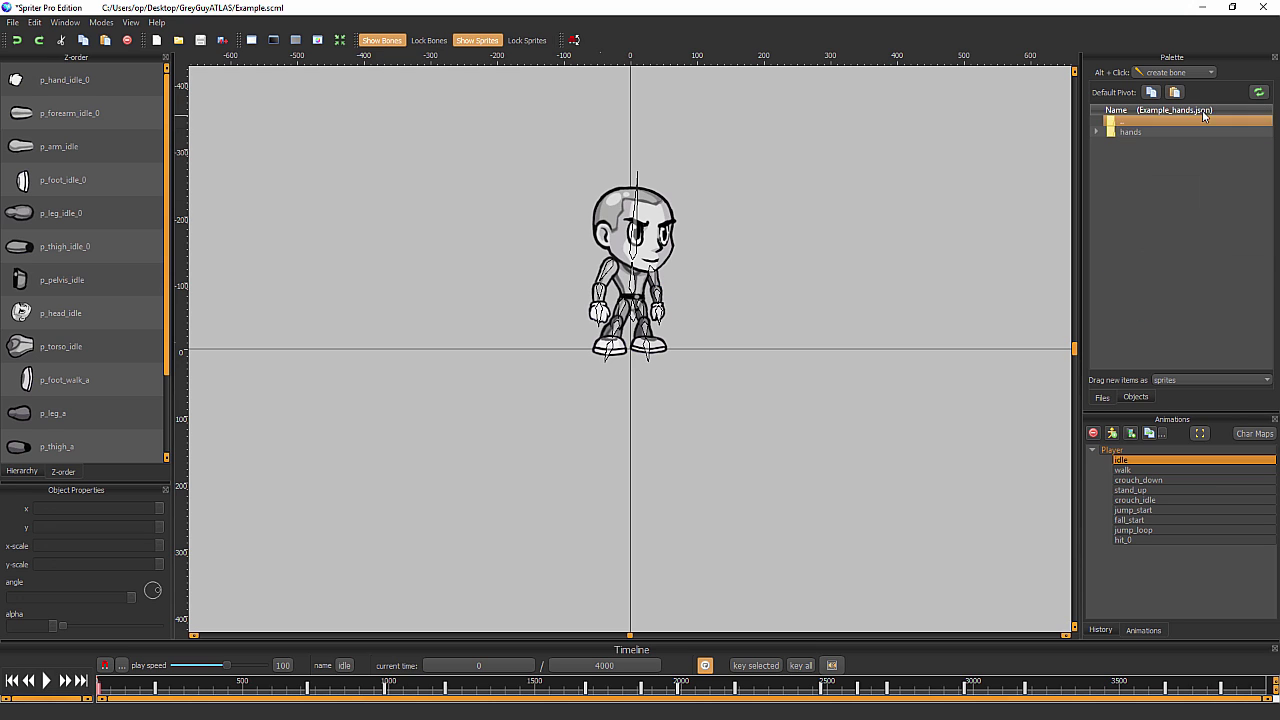
{"action": "left_click", "coordinate": [1097, 132]}
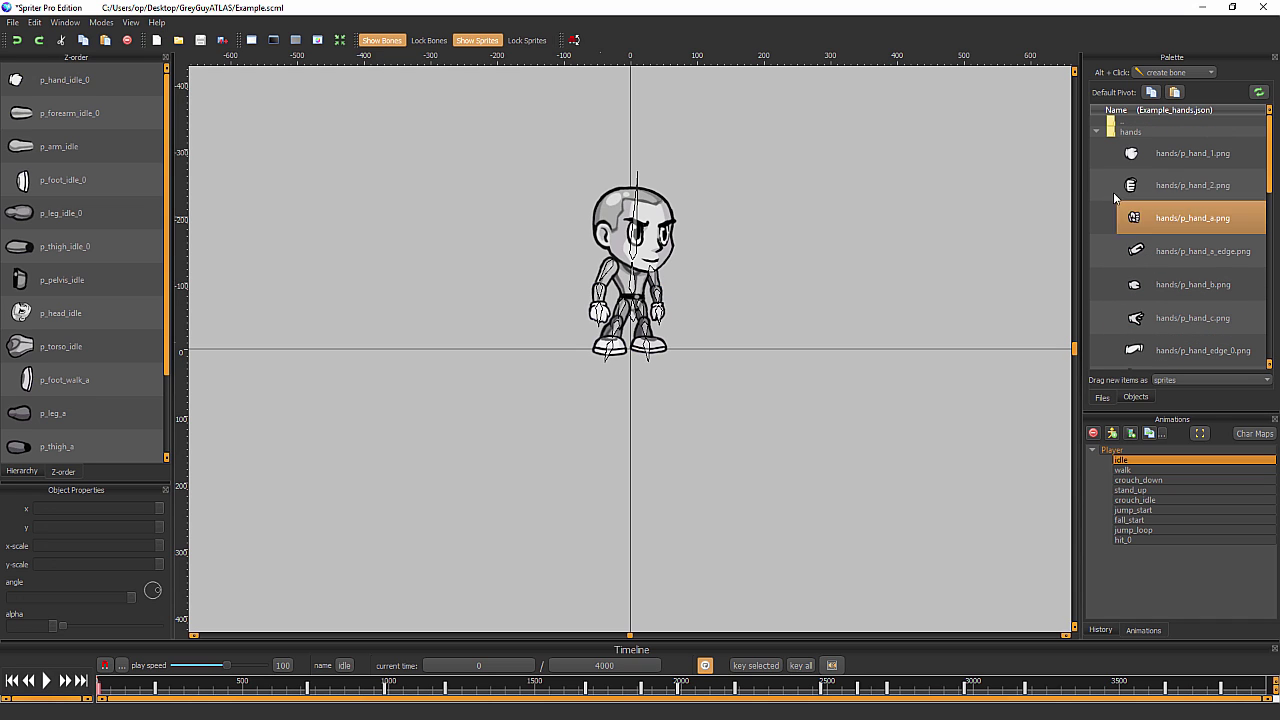
{"action": "left_click", "coordinate": [1095, 133]}
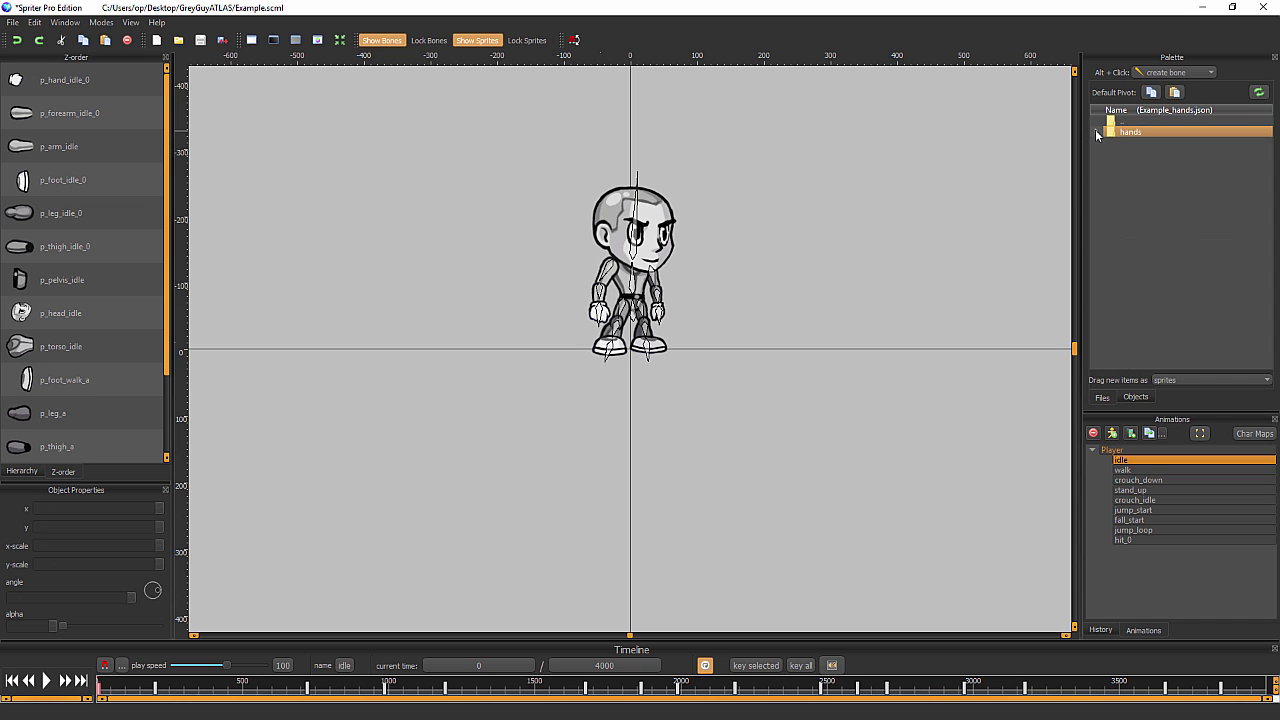
{"action": "left_click", "coordinate": [46, 681]}
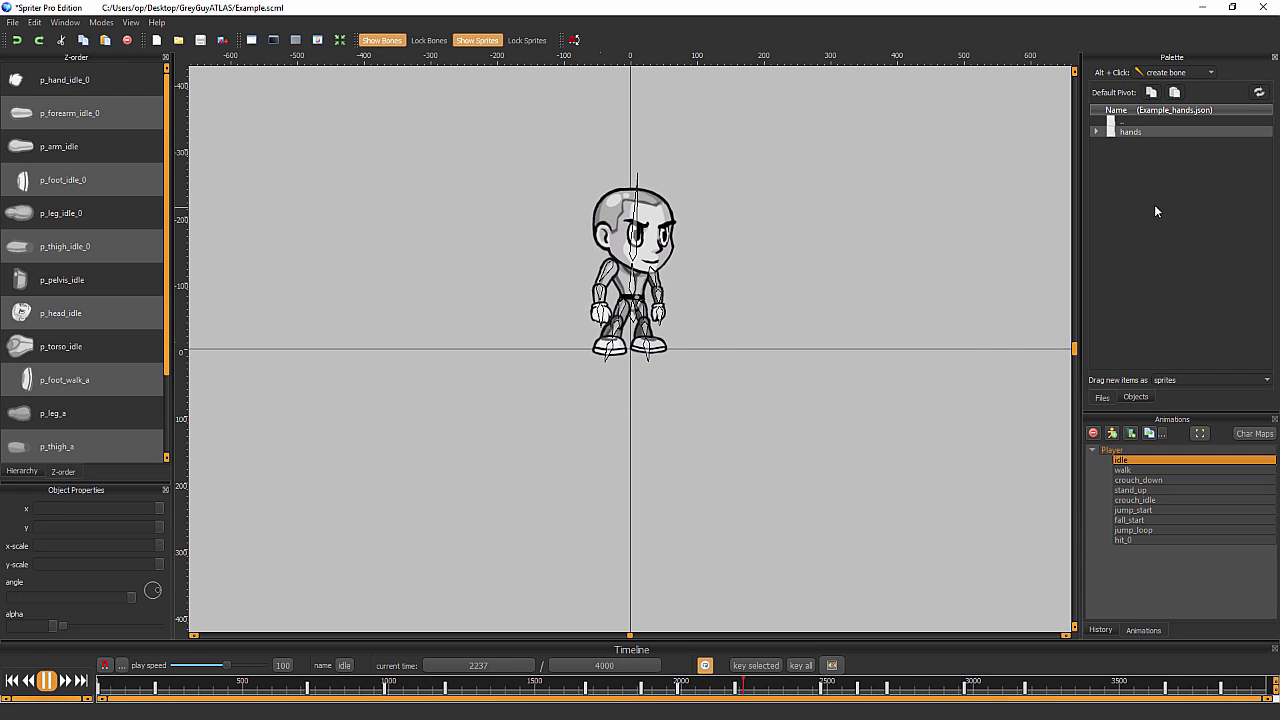
{"action": "left_click", "coordinate": [46, 690]}
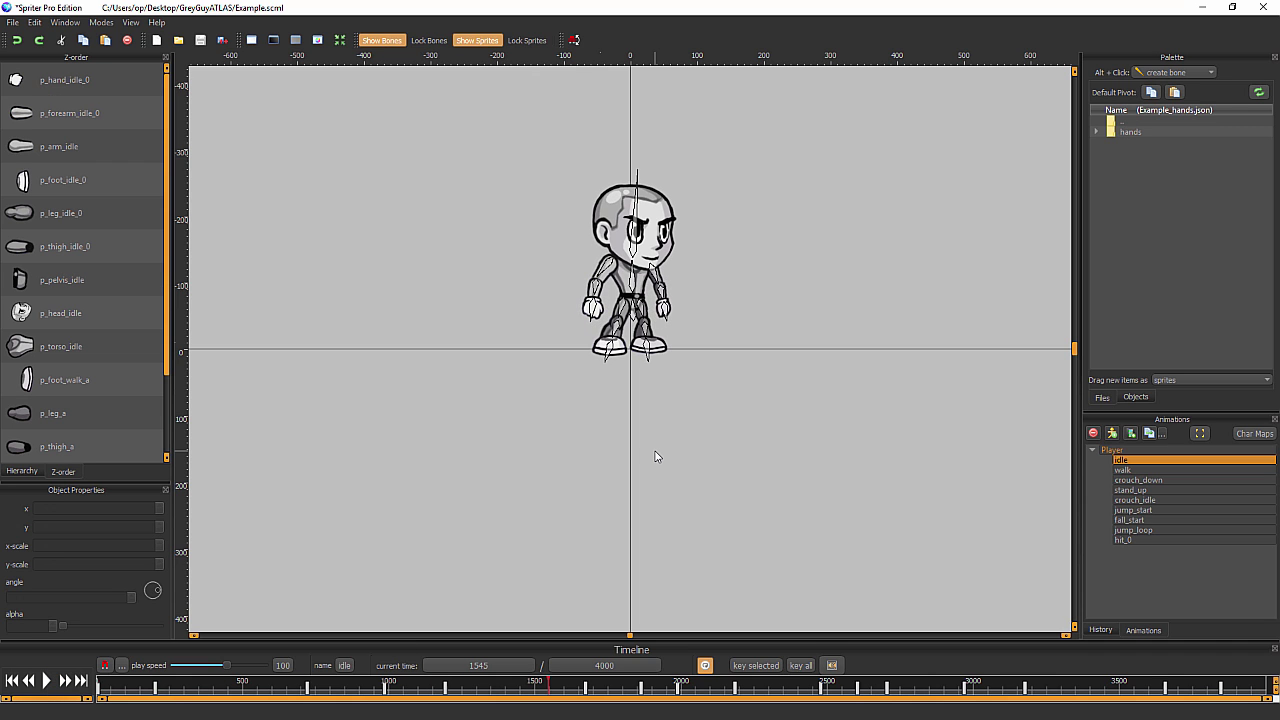